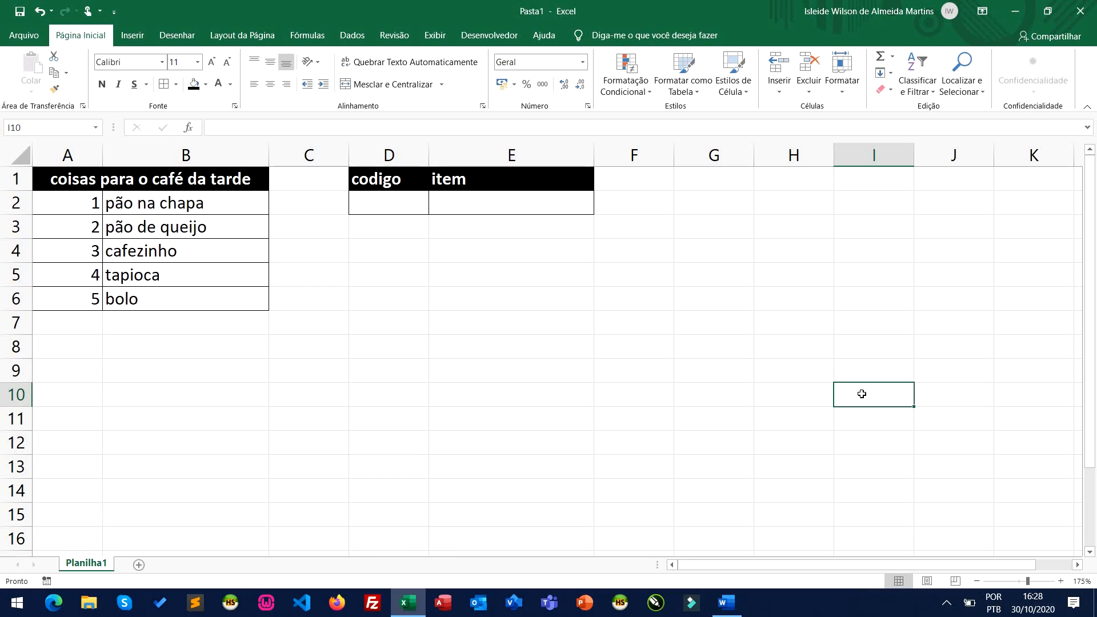
Step: Enter the code 3 in cell D2 under the codigo header
{"action": "left_click", "coordinate": [390, 204]}
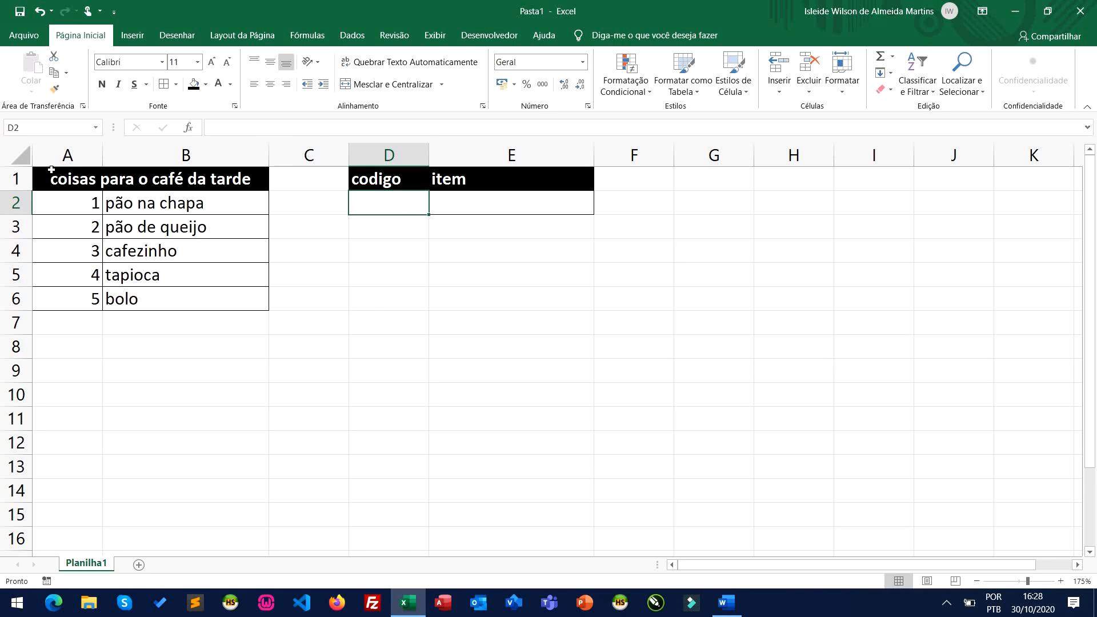
{"action": "left_click_drag", "start_coordinate": [52, 172], "coordinate": [179, 306]}
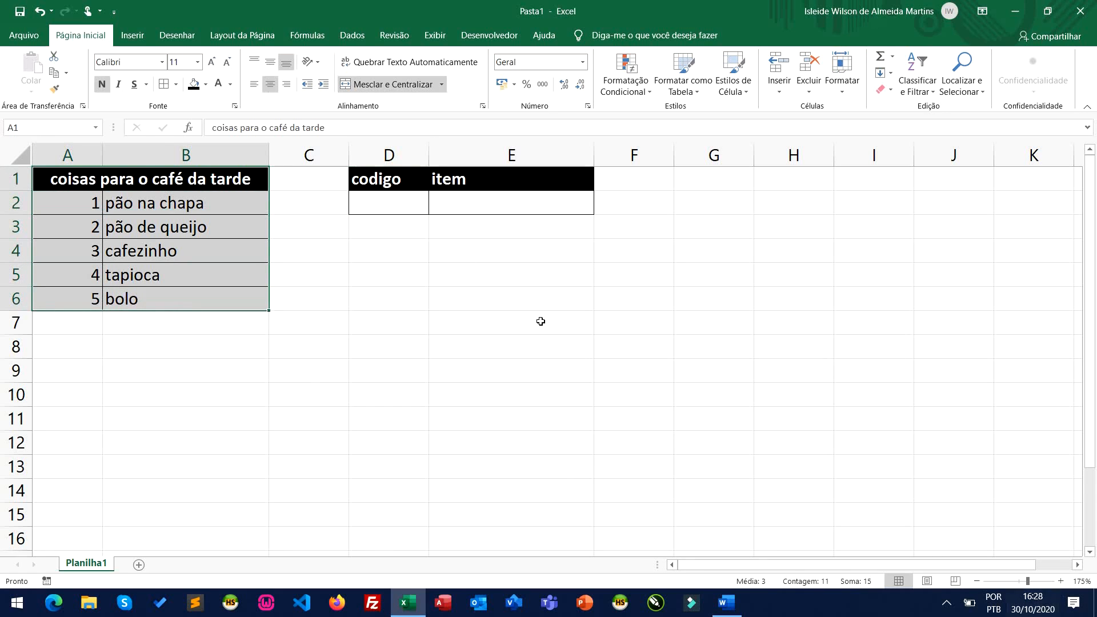
{"action": "left_click", "coordinate": [90, 220]}
{"action": "left_click_drag", "start_coordinate": [91, 212], "coordinate": [152, 308]}
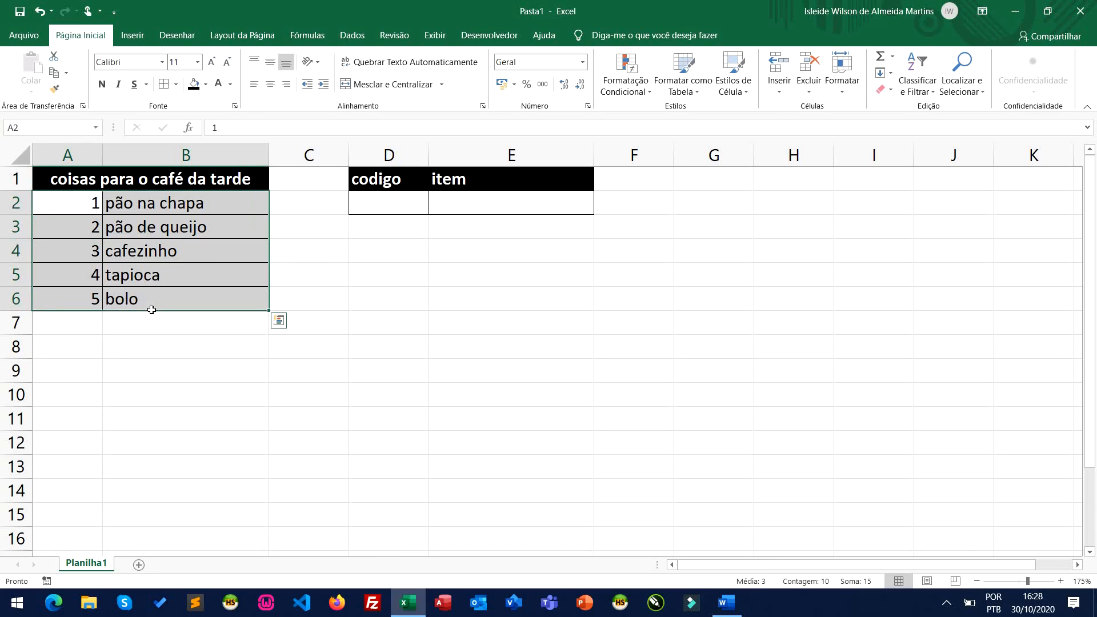
{"action": "left_click", "coordinate": [391, 209]}
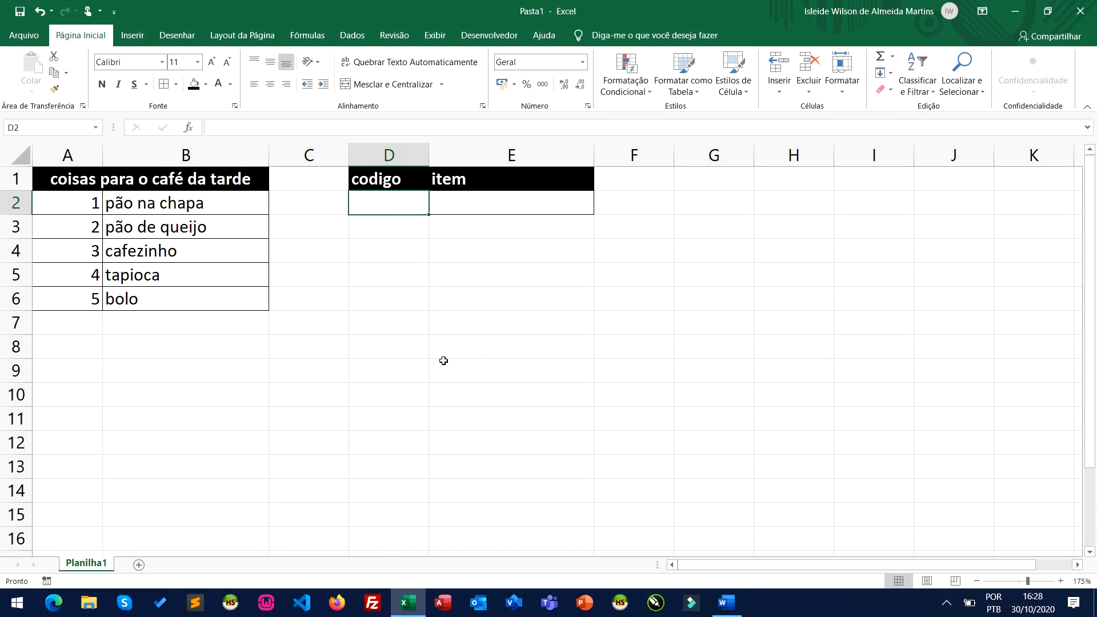
{"action": "type", "text": "3"}
{"action": "key", "text": "Return"}
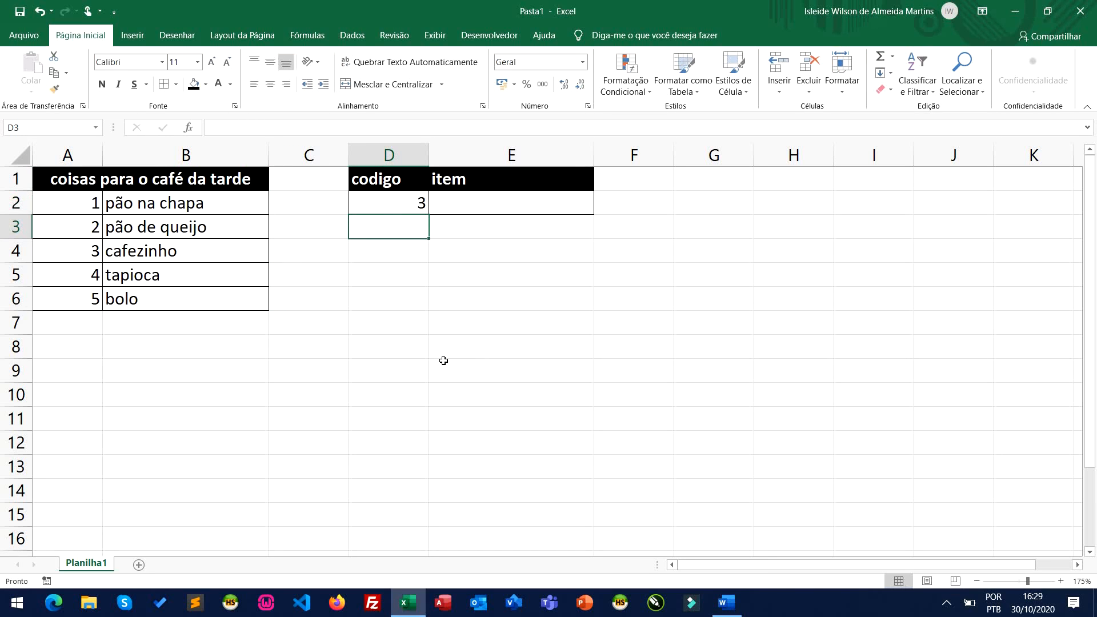
Step: Enter the lookup formula =PROCV(D2;A2:B6;2;0) in cell E2 under the item header
{"action": "left_click", "coordinate": [467, 222]}
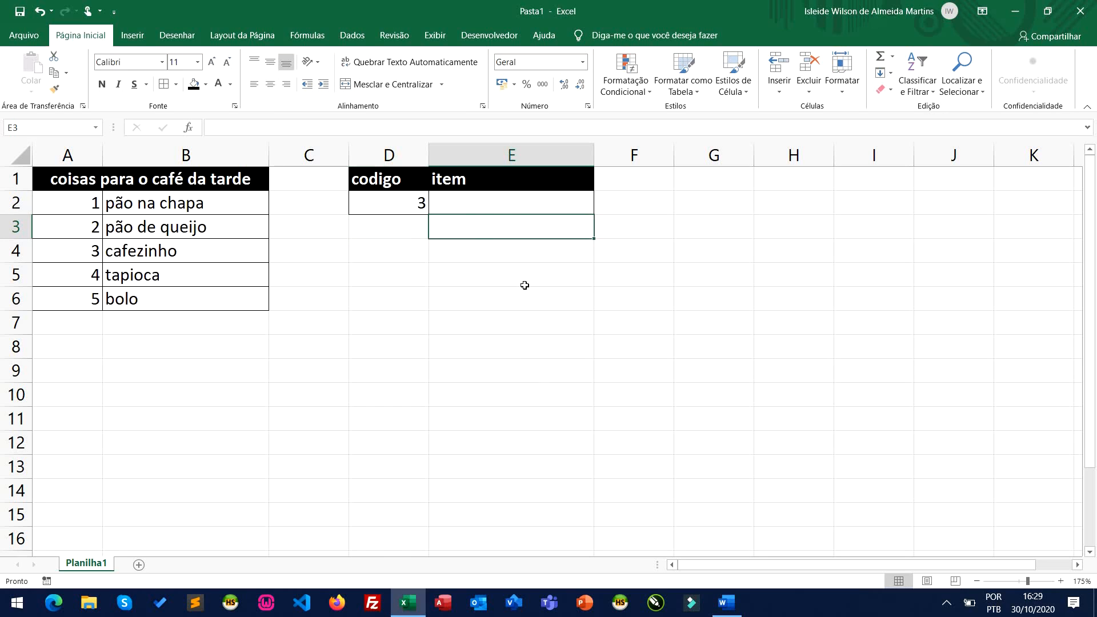
{"action": "key", "text": "Up"}
{"action": "type", "text": "=pr"}
{"action": "key", "text": "Tab"}
{"action": "key", "text": "Left"}
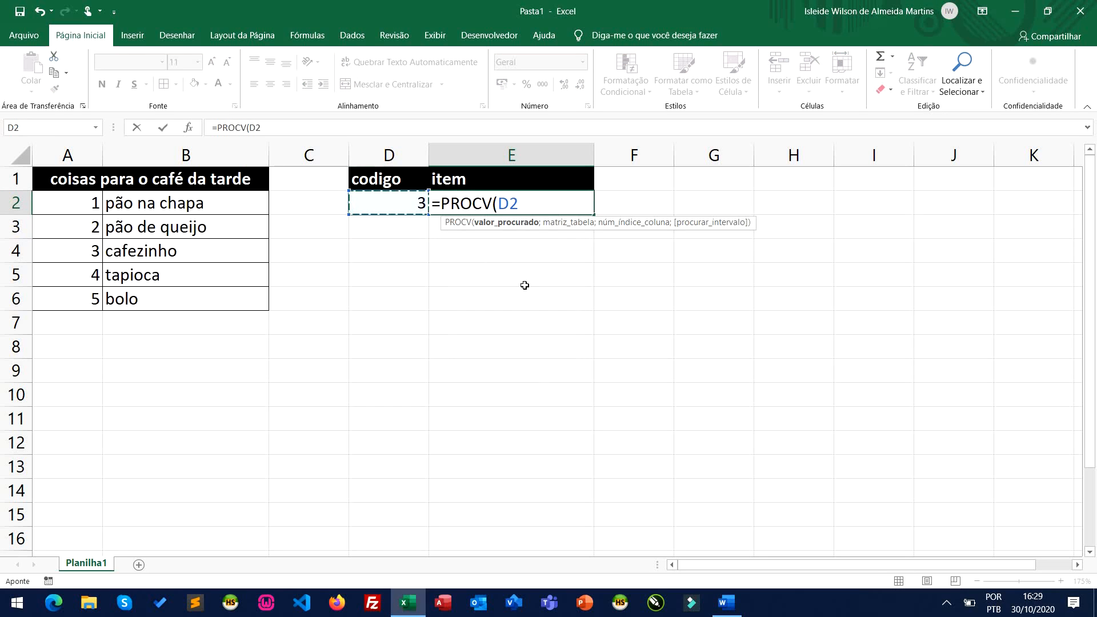
{"action": "type", "text": ";"}
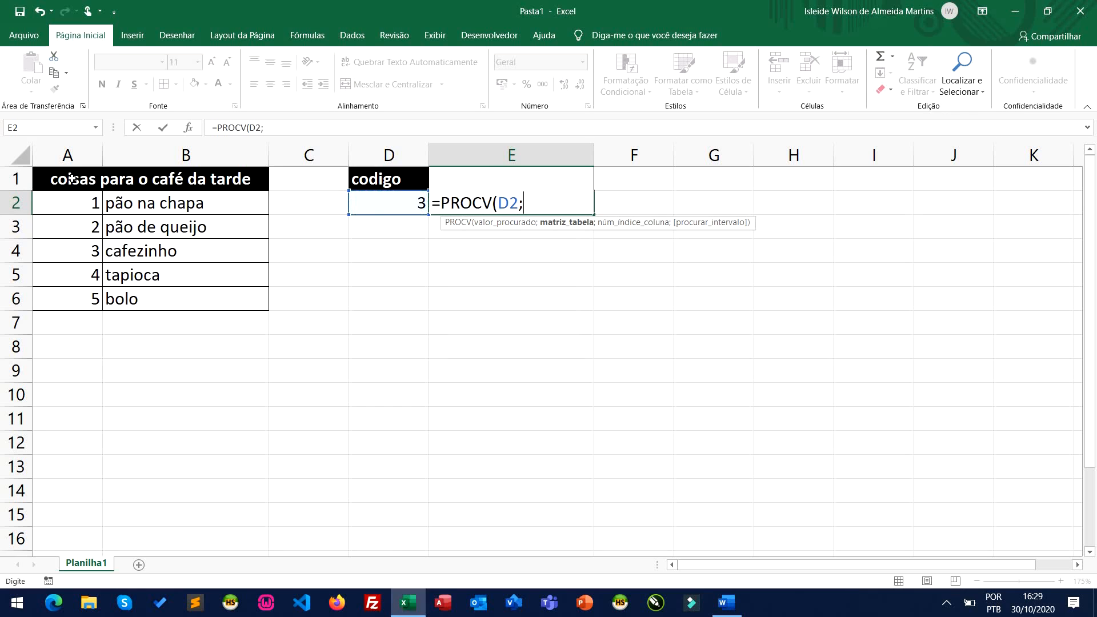
{"action": "left_click_drag", "start_coordinate": [74, 201], "coordinate": [142, 297]}
{"action": "type", "text": ";"}
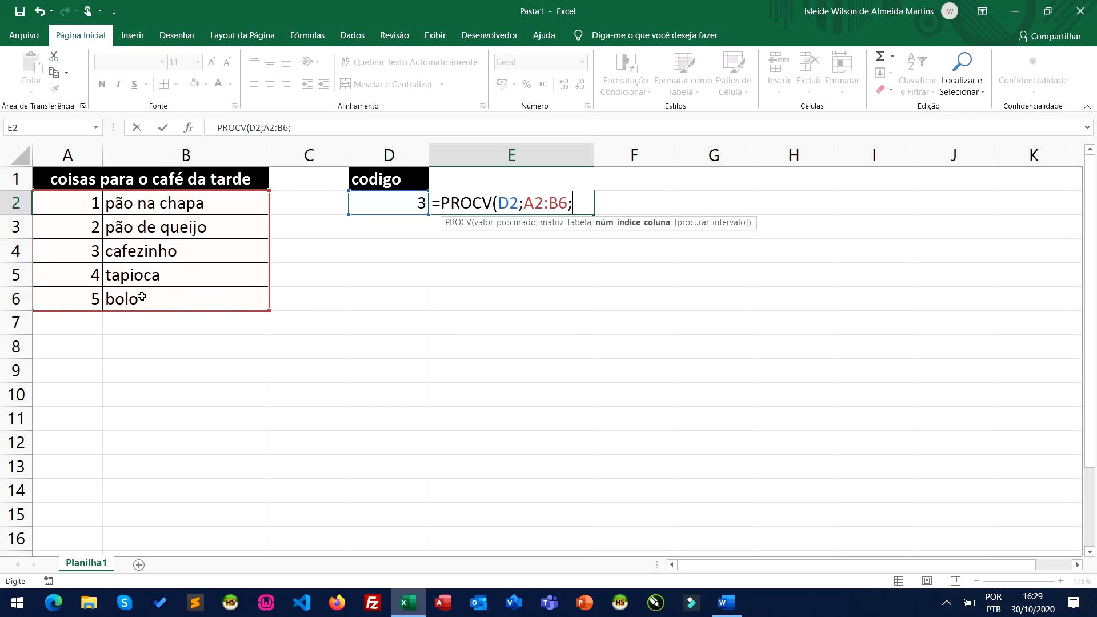
{"action": "type", "text": "2;0)"}
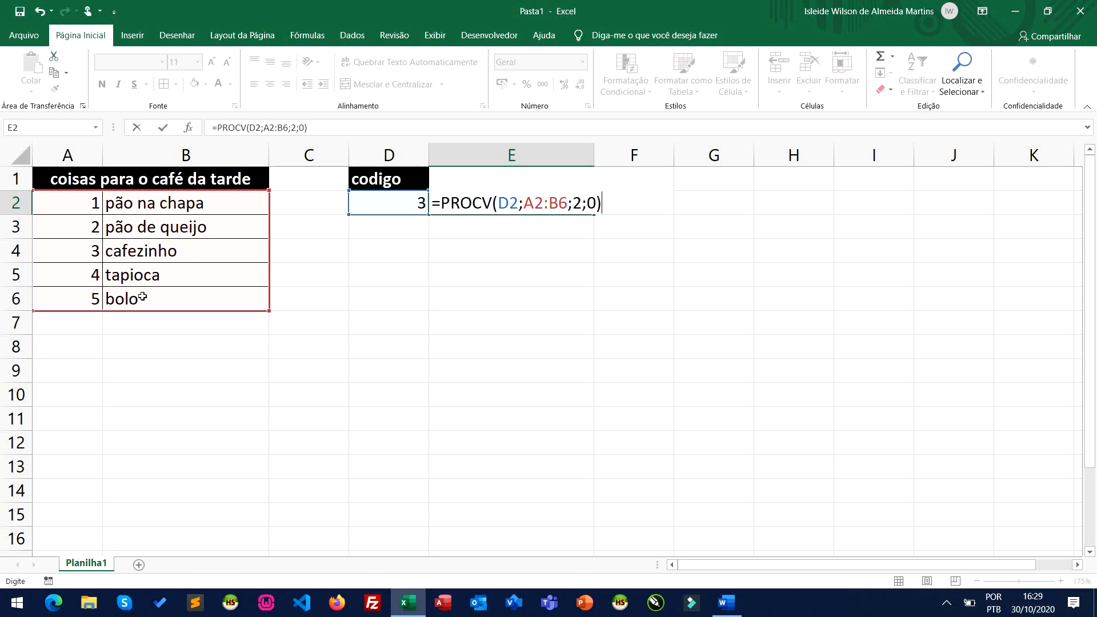
{"action": "key", "text": "Return"}
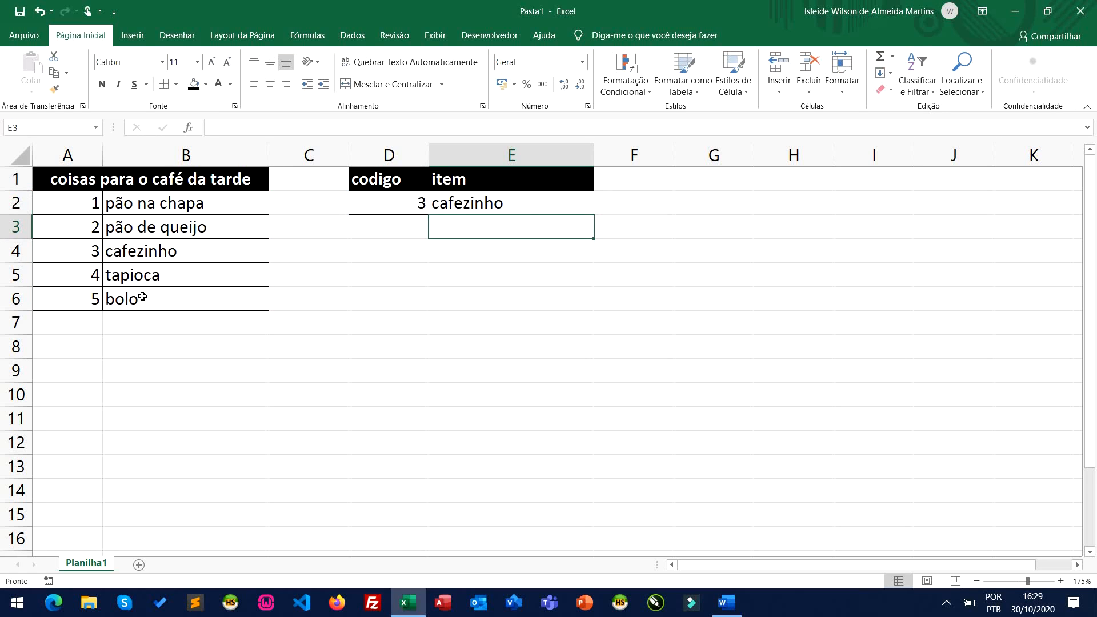
Step: Set the lookup code in cell D2 to 1
{"action": "key", "text": "Up"}
{"action": "key", "text": "Left"}
{"action": "type", "text": "1"}
{"action": "key", "text": "Return"}
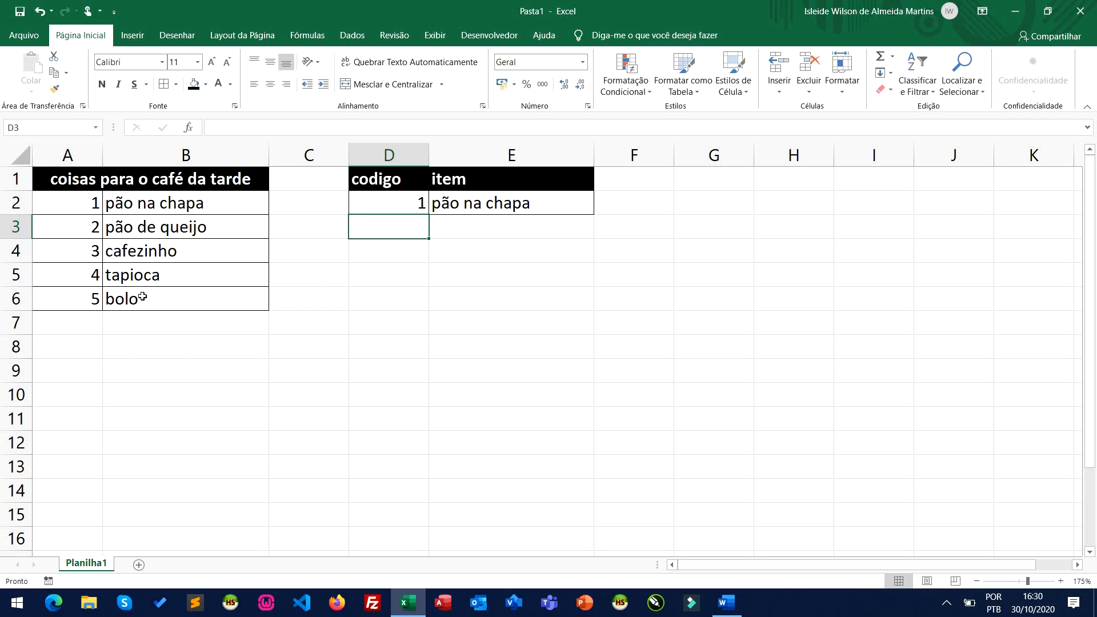
Step: Fill the empty cell D5 with yellow
{"action": "left_click", "coordinate": [465, 276]}
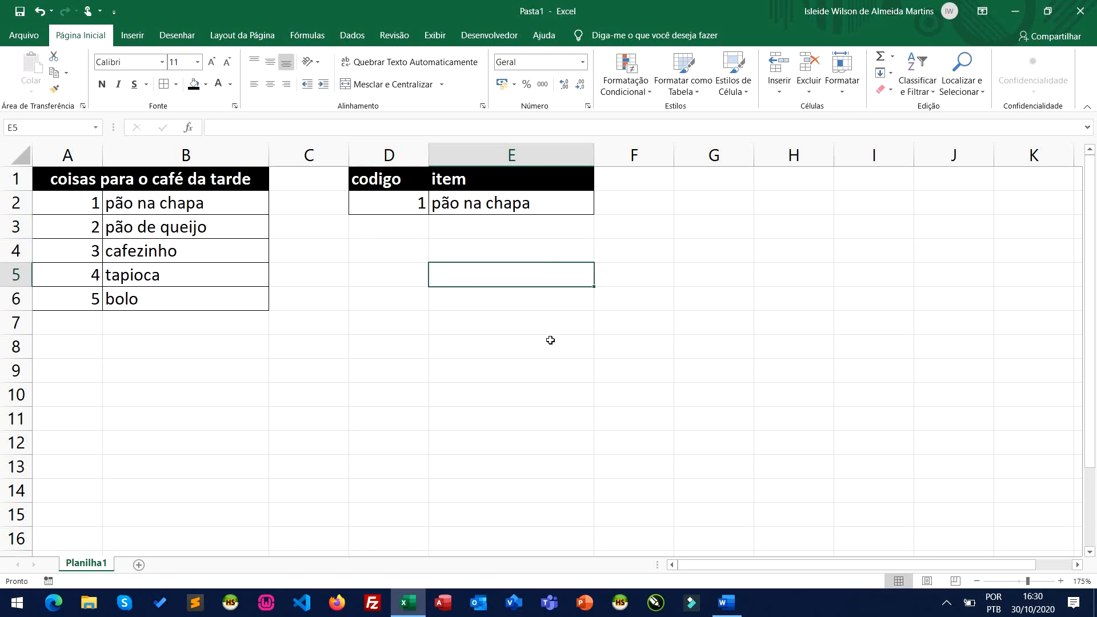
{"action": "key", "text": "Left"}
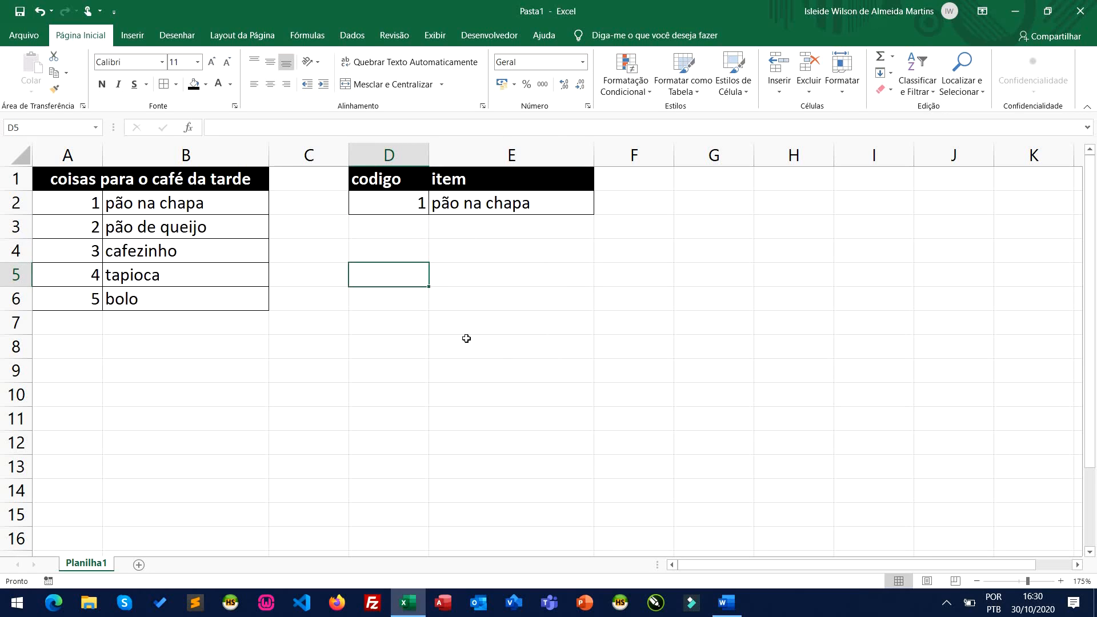
{"action": "left_click", "coordinate": [206, 85]}
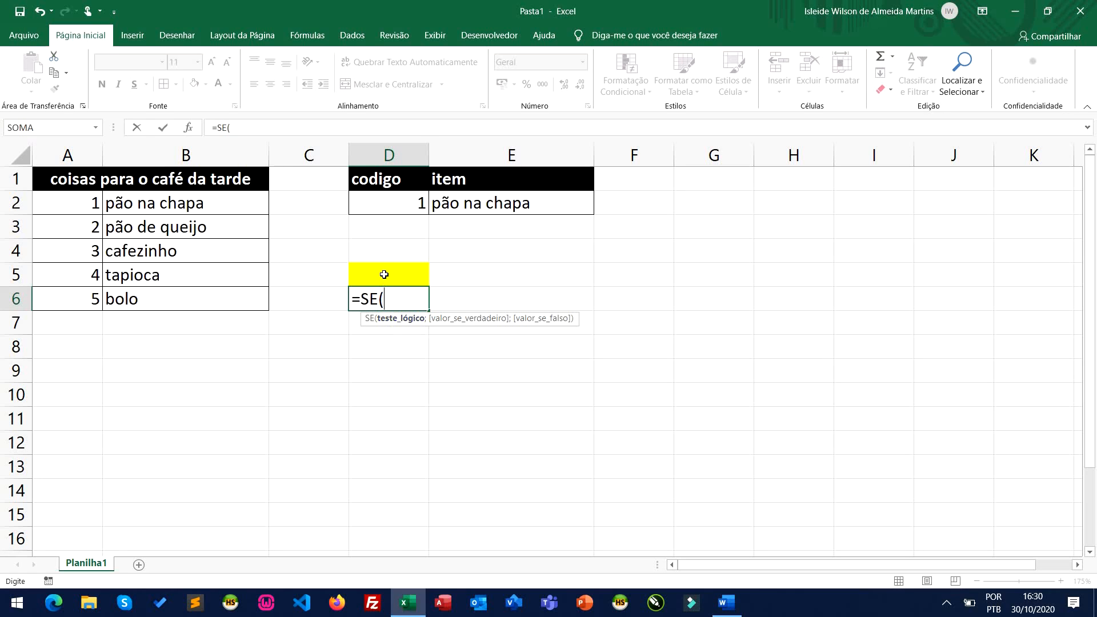
Step: Build the formula =SE(D5="sim";"viveremos felizes";"moiô") in cell D6
{"action": "left_click", "coordinate": [384, 274]}
{"action": "type", "text": "="}
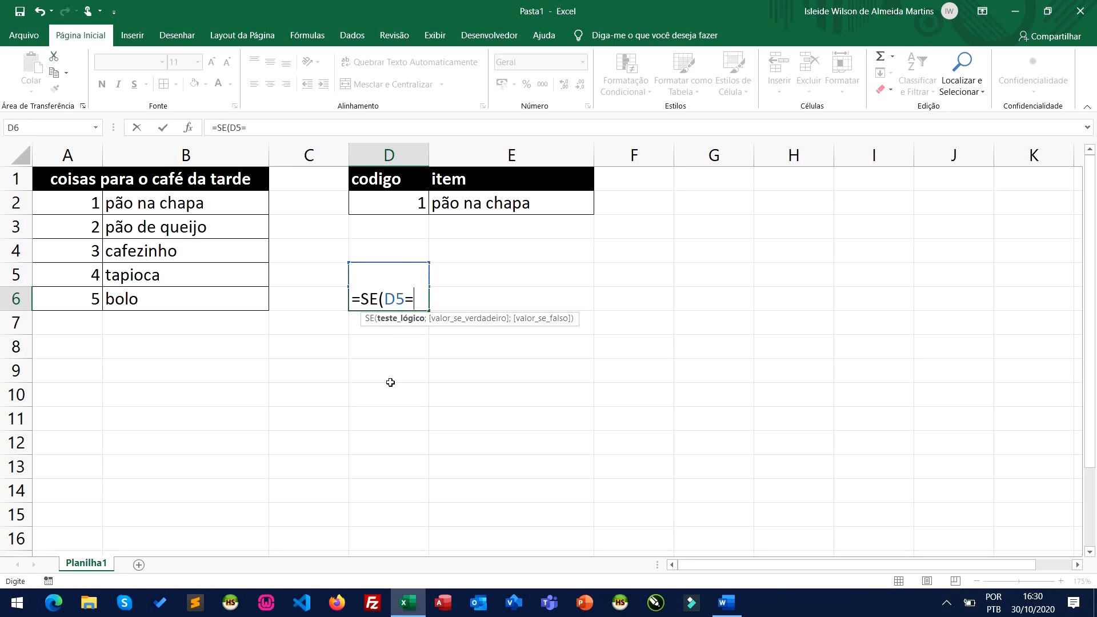
{"action": "type", "text": "\"sim\""}
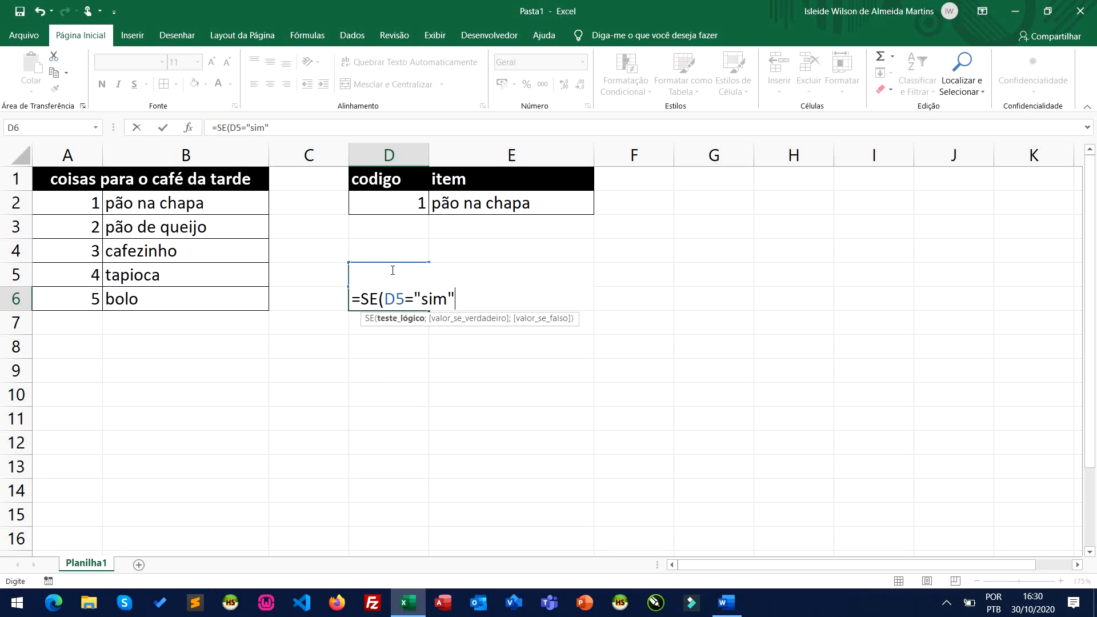
{"action": "key", "text": "ctrl+v"}
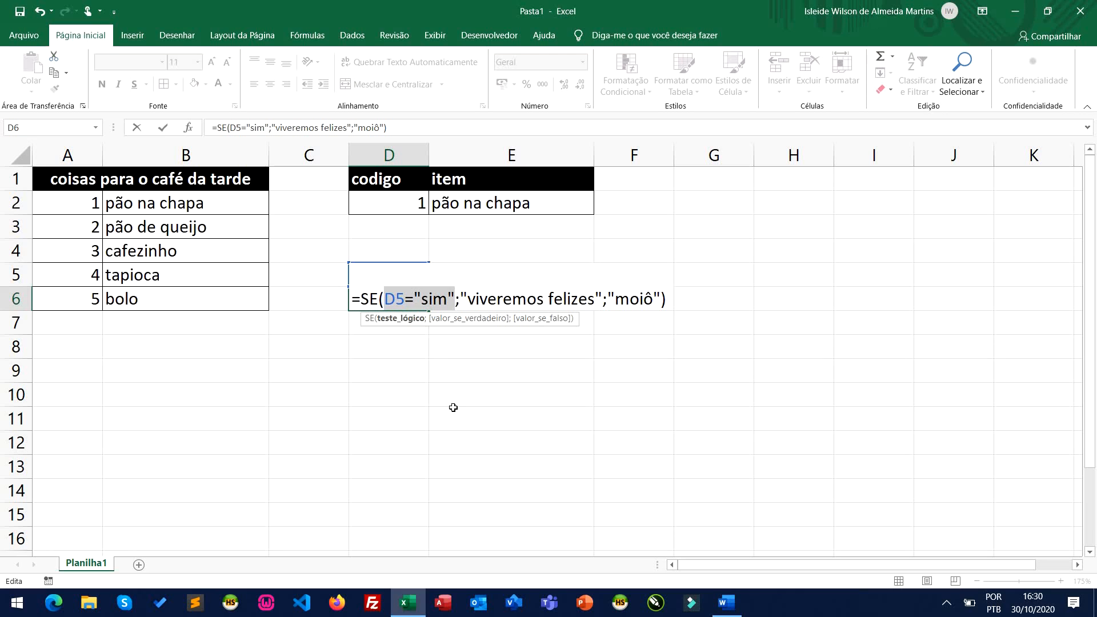
Step: Change the logical test of the SE formula in D6 to D5>18
{"action": "left_click_drag", "start_coordinate": [459, 298], "coordinate": [604, 301]}
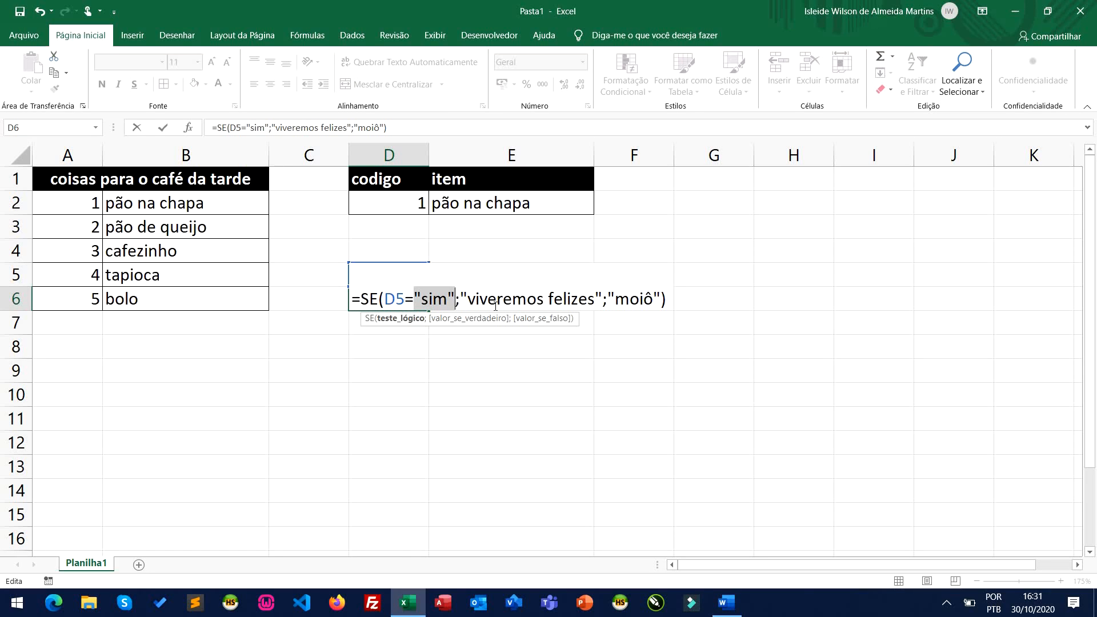
{"action": "key", "text": "BackSpace"}
{"action": "key", "text": "BackSpace"}
{"action": "type", "text": ">18"}
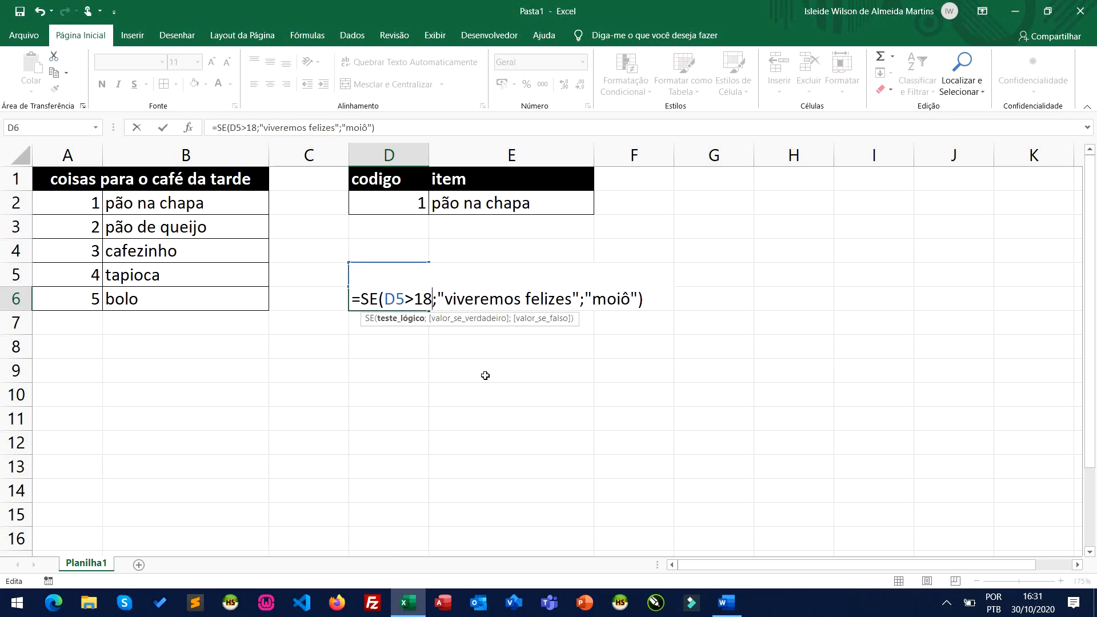
{"action": "left_click_drag", "start_coordinate": [395, 297], "coordinate": [432, 298]}
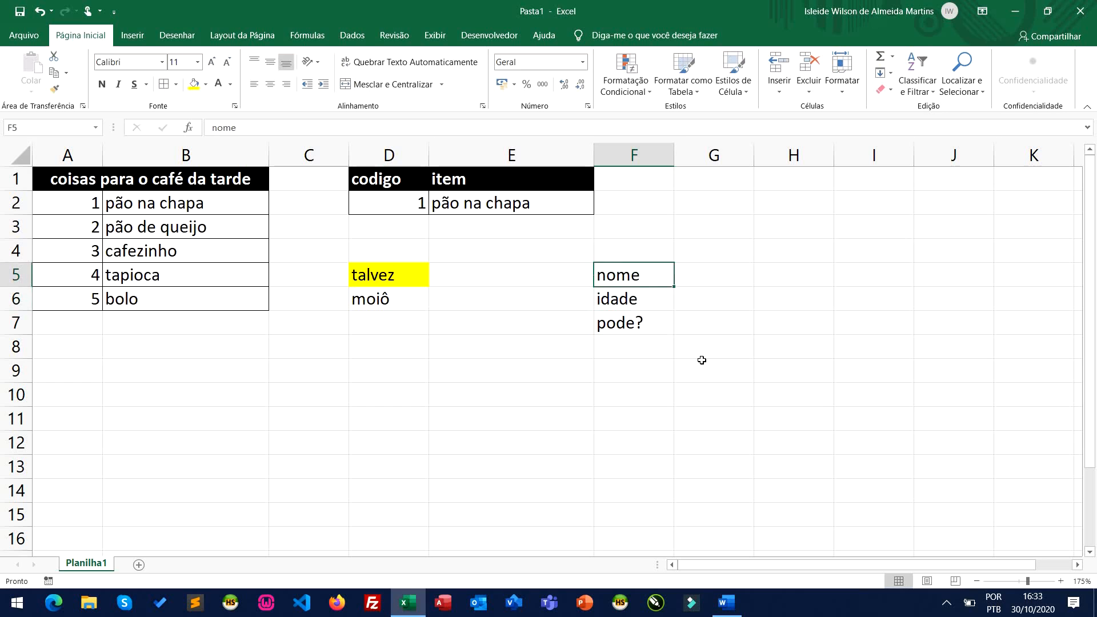
Step: Enter the person's name in G5 and the age 39 in G6
{"action": "key", "text": "Right"}
{"action": "type", "text": "Isleide"}
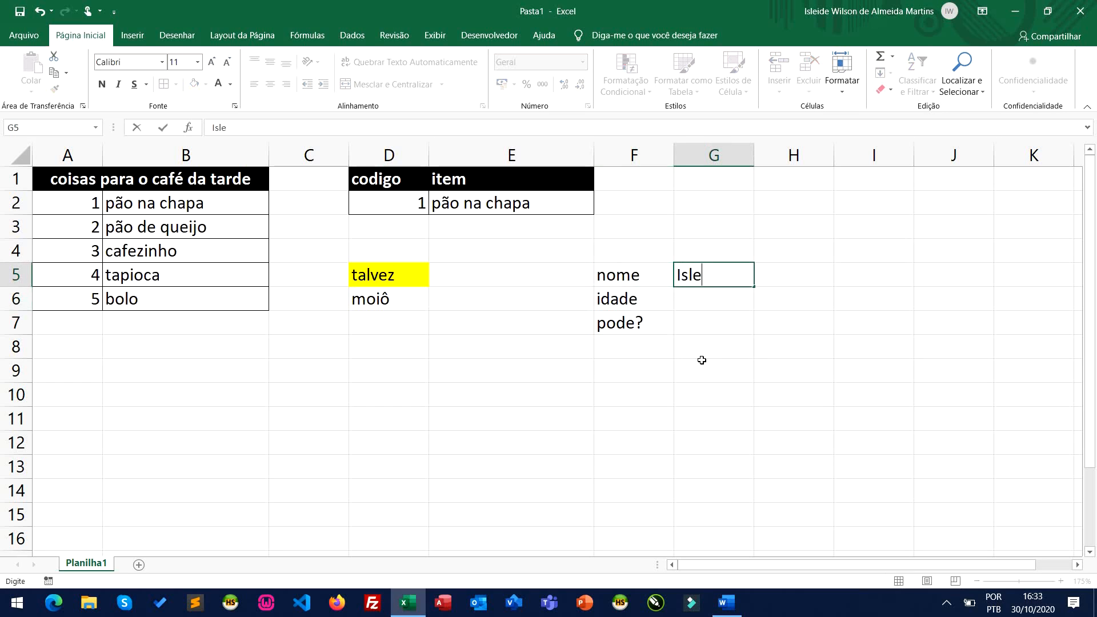
{"action": "key", "text": "Return"}
{"action": "type", "text": "38"}
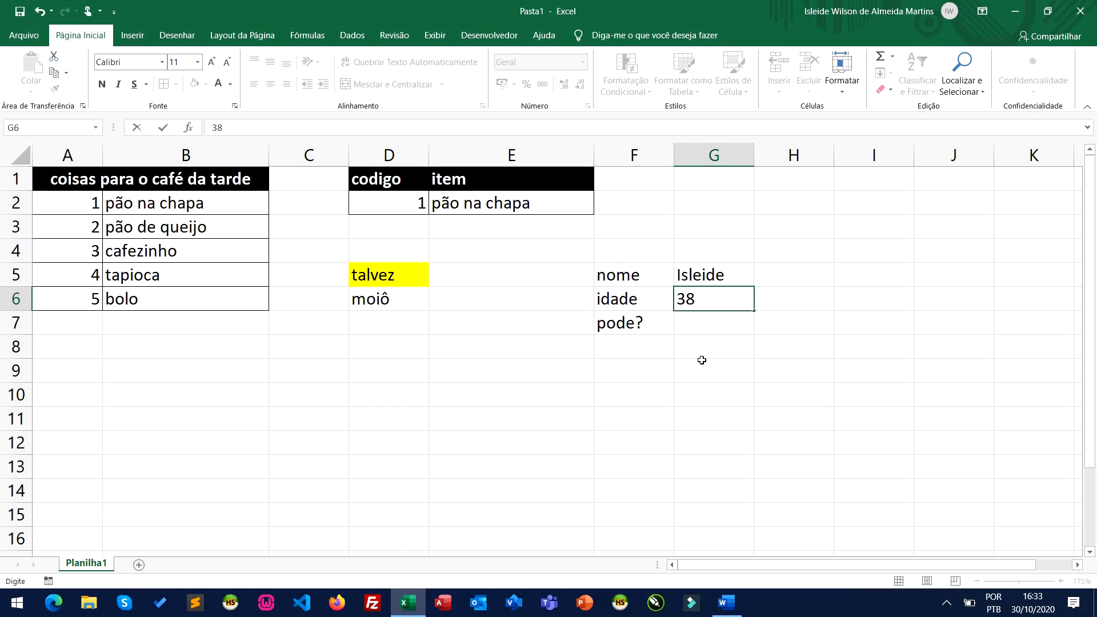
{"action": "key", "text": "BackSpace"}
{"action": "type", "text": "9"}
{"action": "key", "text": "Return"}
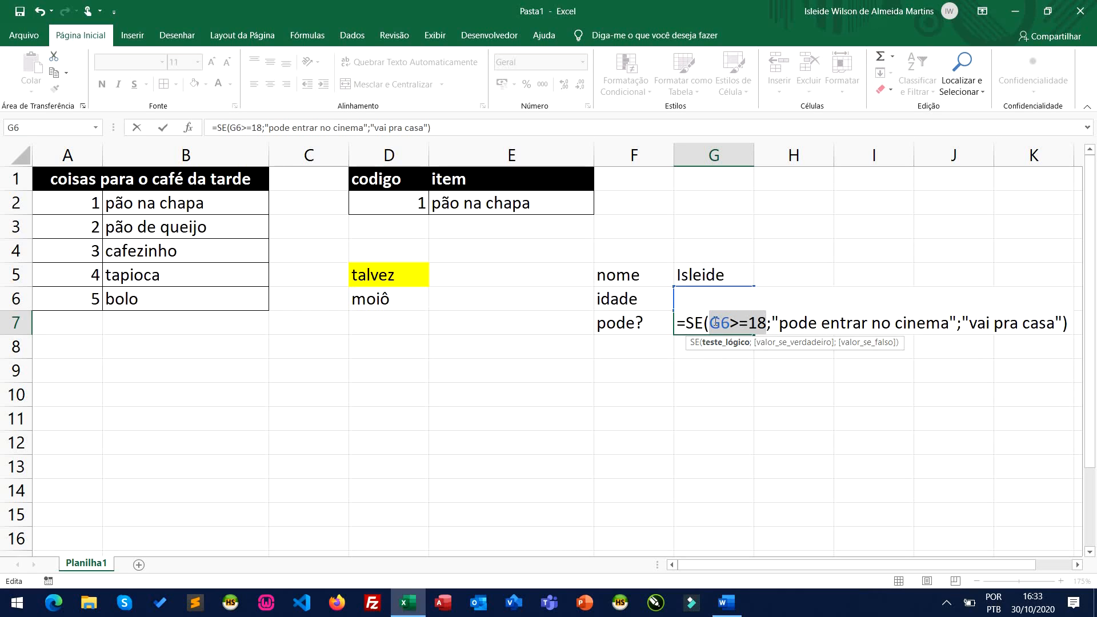
Step: Examine the arguments of the SE formula in G7, including its true and false values, without changing it
{"action": "left_click_drag", "start_coordinate": [963, 324], "coordinate": [957, 324]}
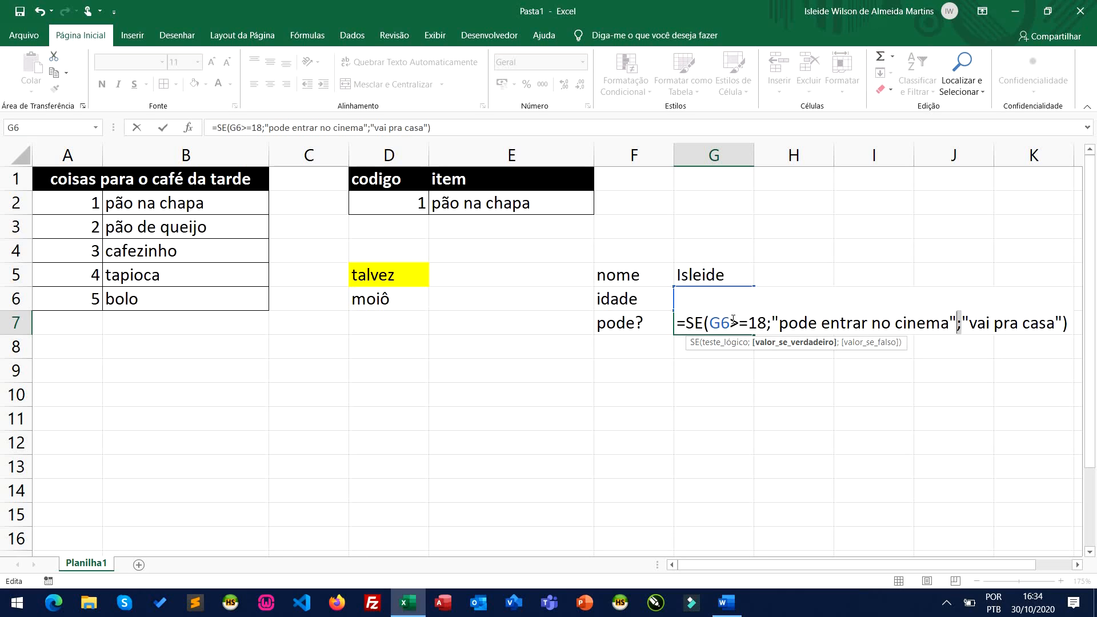
{"action": "key", "text": "Right"}
{"action": "key", "text": "shift+Right"}
{"action": "key", "text": "shift+Right"}
{"action": "key", "text": "shift+Right"}
{"action": "key", "text": "shift+Right"}
{"action": "key", "text": "shift+Right"}
{"action": "key", "text": "shift+Right"}
{"action": "key", "text": "shift+Right"}
{"action": "key", "text": "shift+Right"}
{"action": "key", "text": "shift+Right"}
{"action": "key", "text": "shift+Right"}
{"action": "key", "text": "shift+Right"}
{"action": "key", "text": "Escape"}
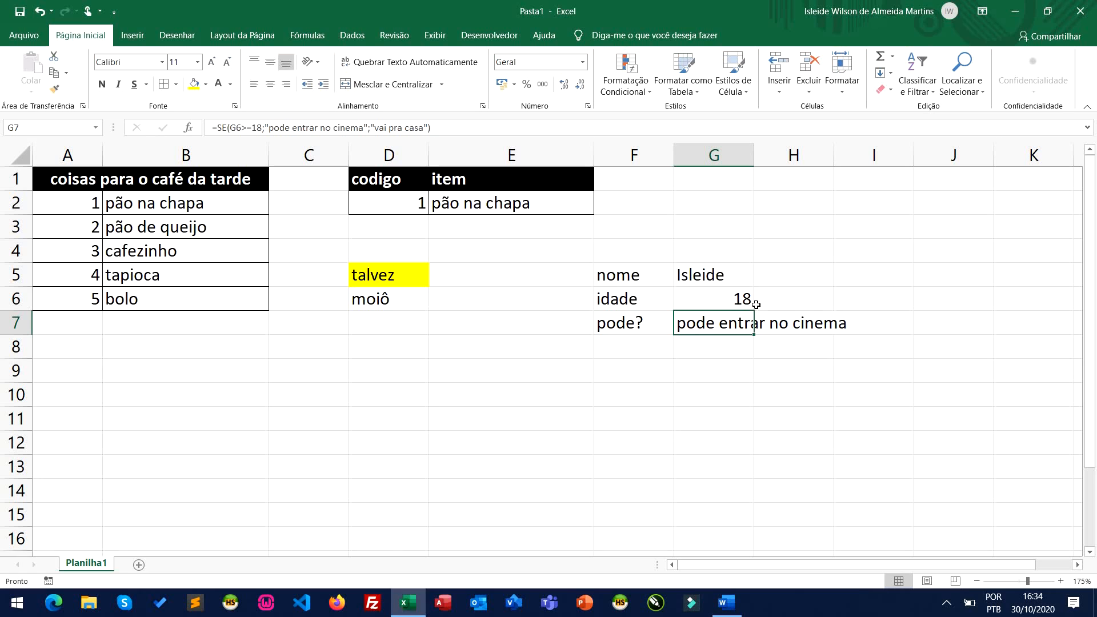
Step: Change the comparison in G7's SE formula to G6>18
{"action": "double_click", "coordinate": [721, 323]}
{"action": "left_click_drag", "start_coordinate": [731, 323], "coordinate": [751, 327]}
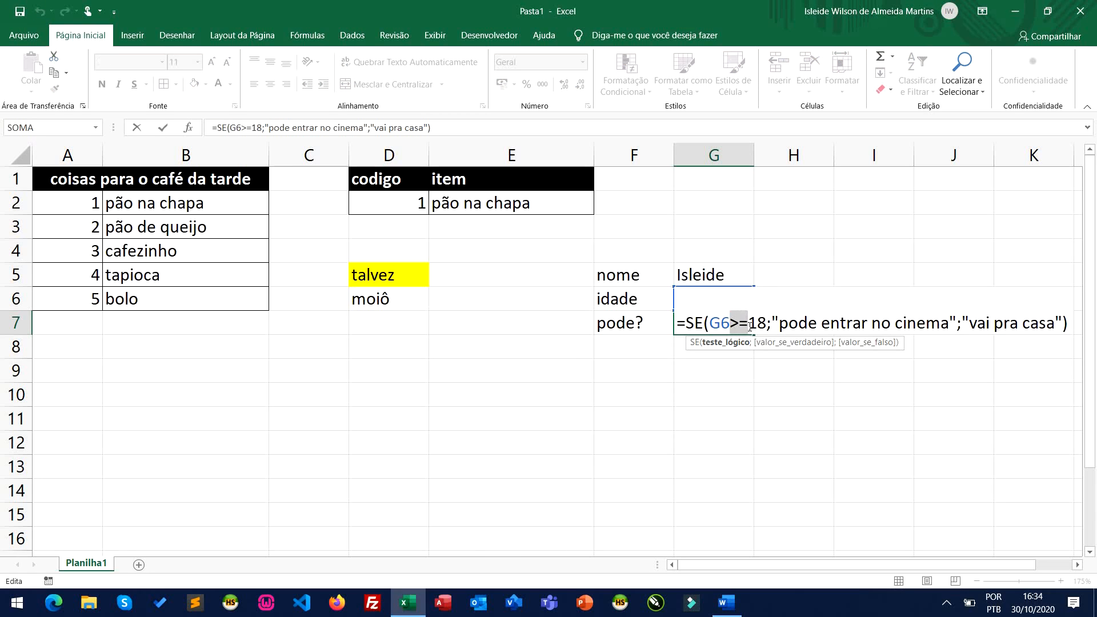
{"action": "type", "text": ">"}
{"action": "key", "text": "Return"}
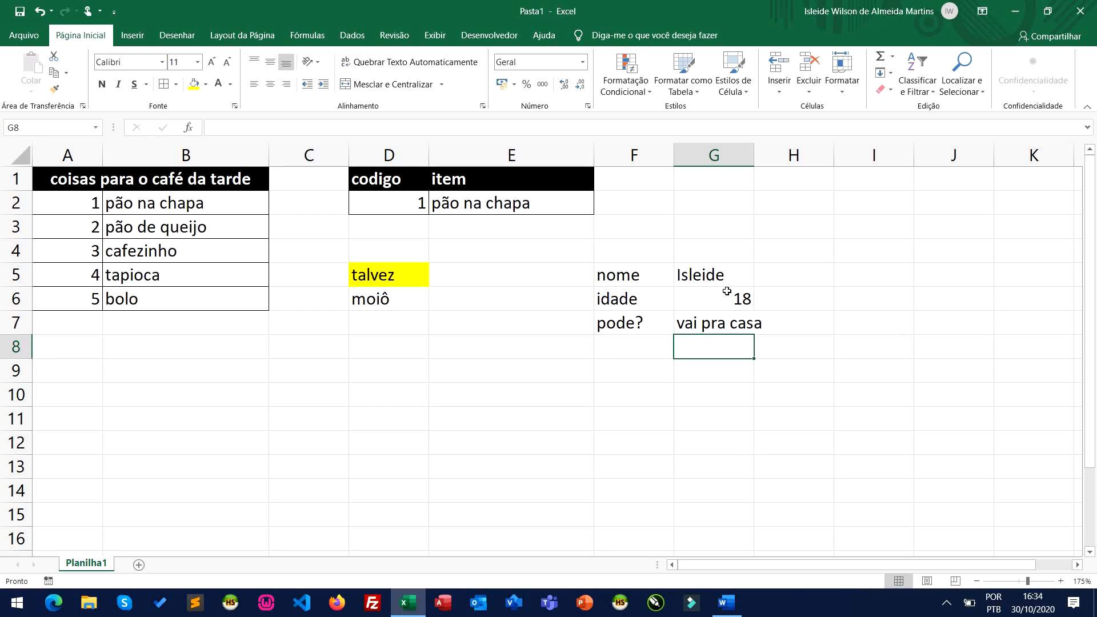
Step: Change the comparison in G7's SE formula back to G6>=18
{"action": "double_click", "coordinate": [731, 321]}
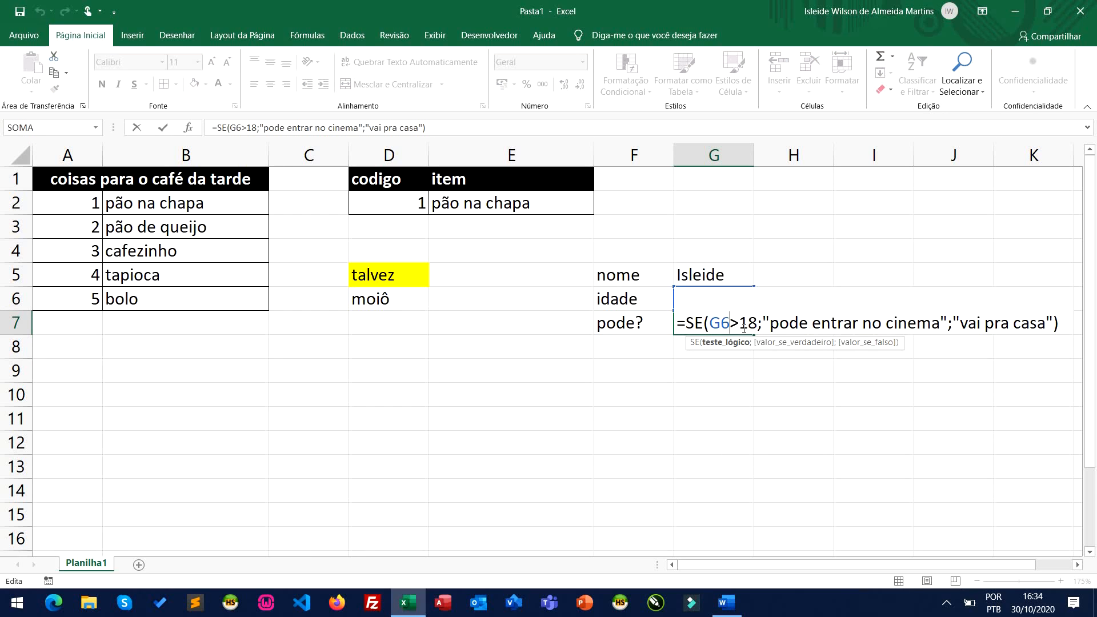
{"action": "left_click", "coordinate": [740, 324]}
{"action": "type", "text": "="}
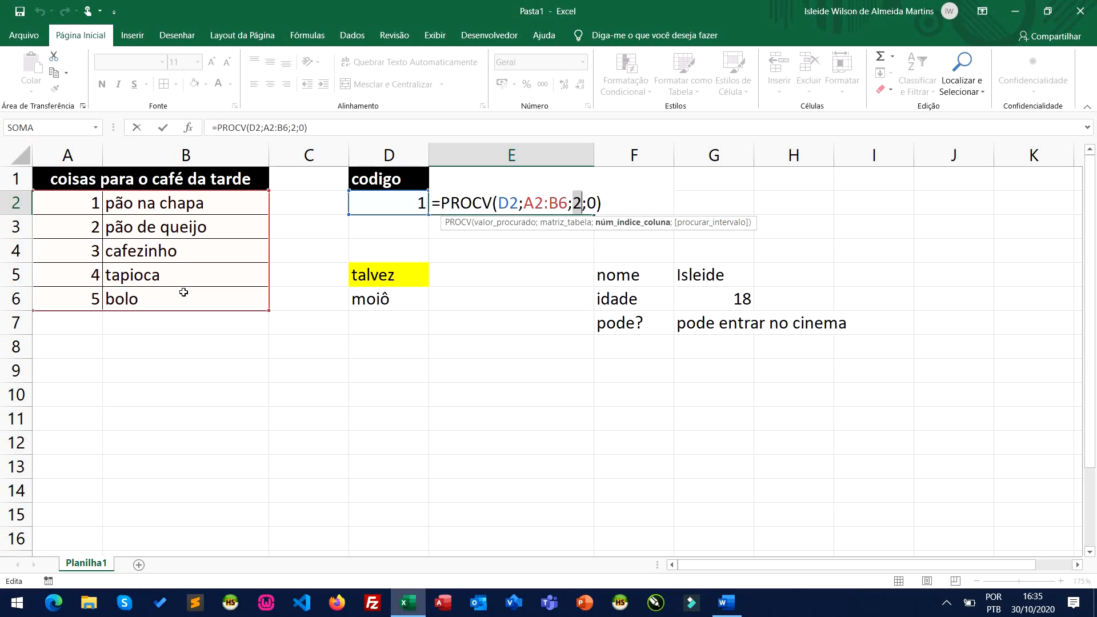
{"action": "key", "text": "Return"}
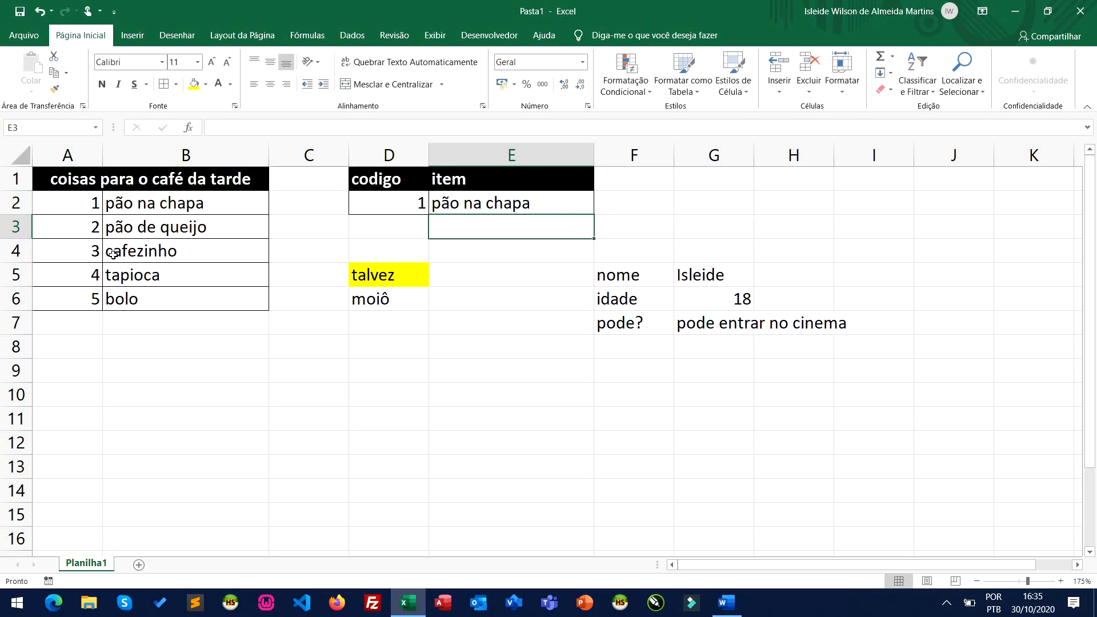
Step: Add a border around cell C9 and enter the code 1 in it
{"action": "left_click_drag", "start_coordinate": [98, 212], "coordinate": [143, 301]}
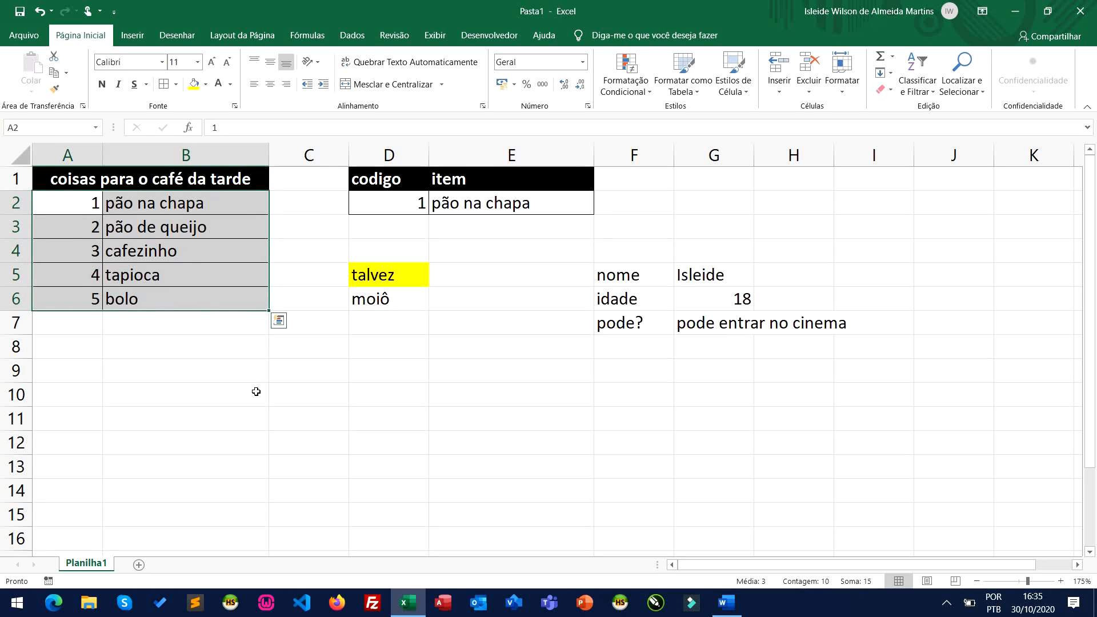
{"action": "left_click", "coordinate": [323, 377]}
{"action": "left_click", "coordinate": [166, 87]}
{"action": "left_click", "coordinate": [464, 422]}
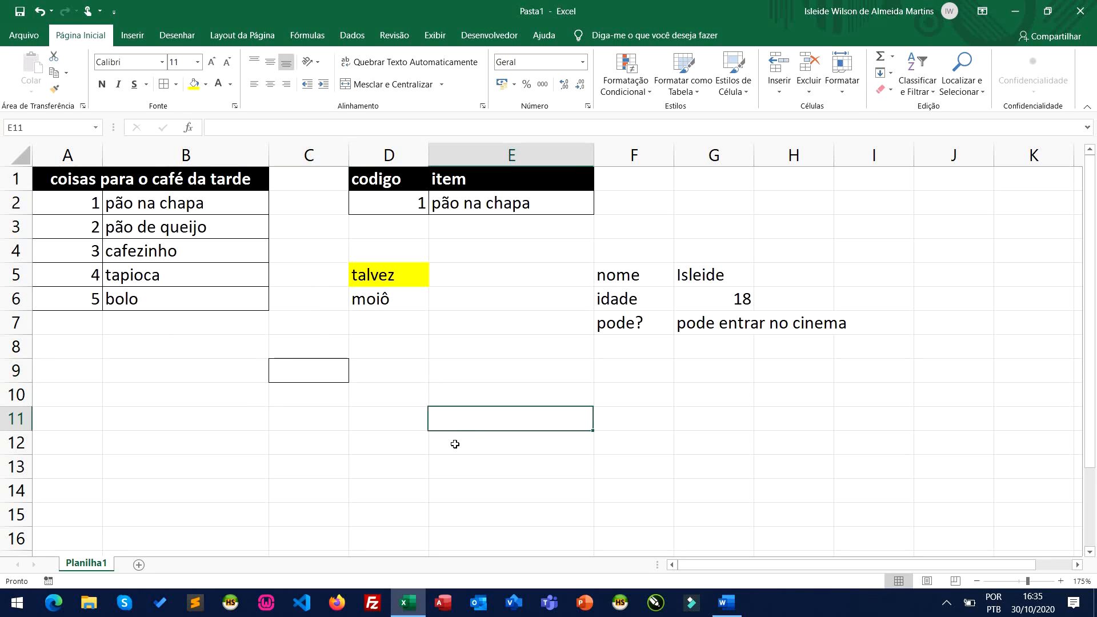
{"action": "left_click", "coordinate": [326, 372]}
{"action": "type", "text": "1"}
{"action": "key", "text": "Tab"}
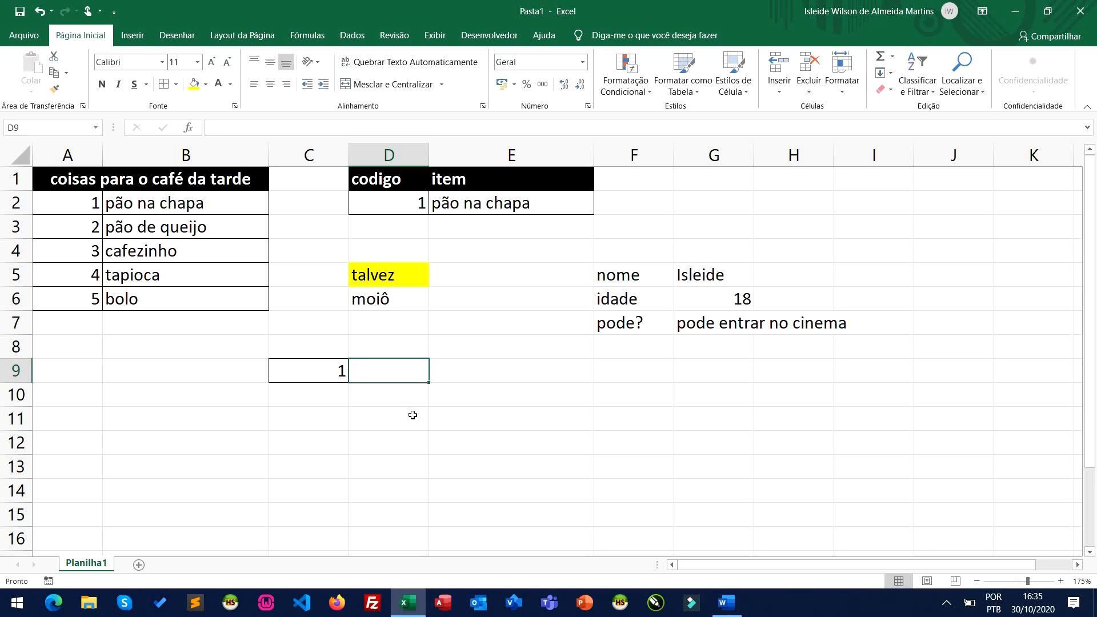
Step: Start an SE formula in D9 that returns "pão na chapa" when C9=1
{"action": "type", "text": "=se"}
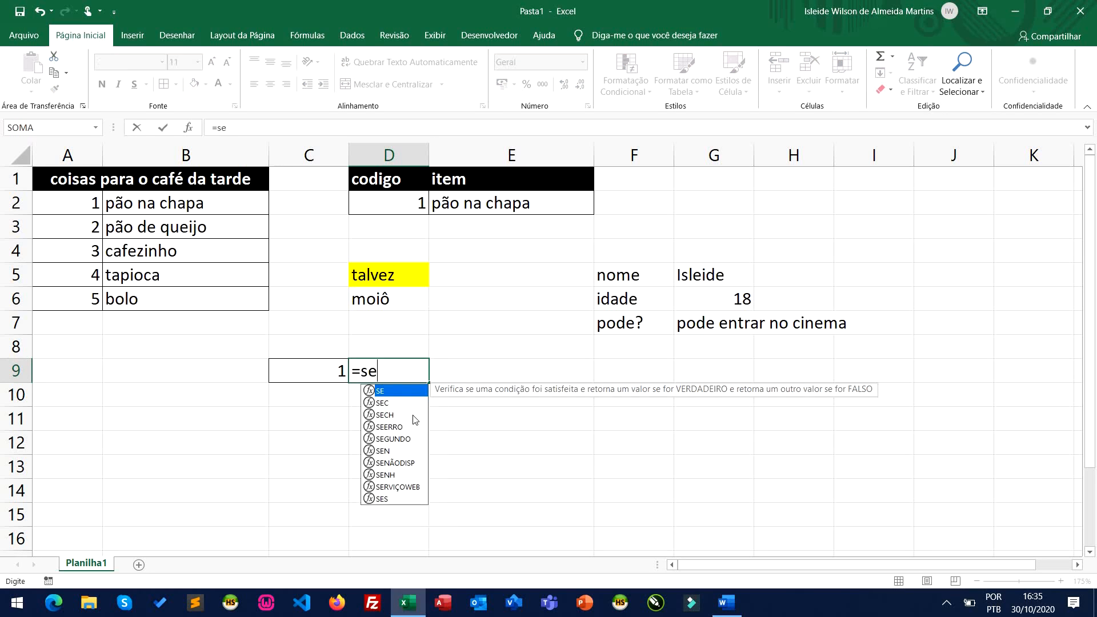
{"action": "key", "text": "Tab"}
{"action": "left_click", "coordinate": [330, 374]}
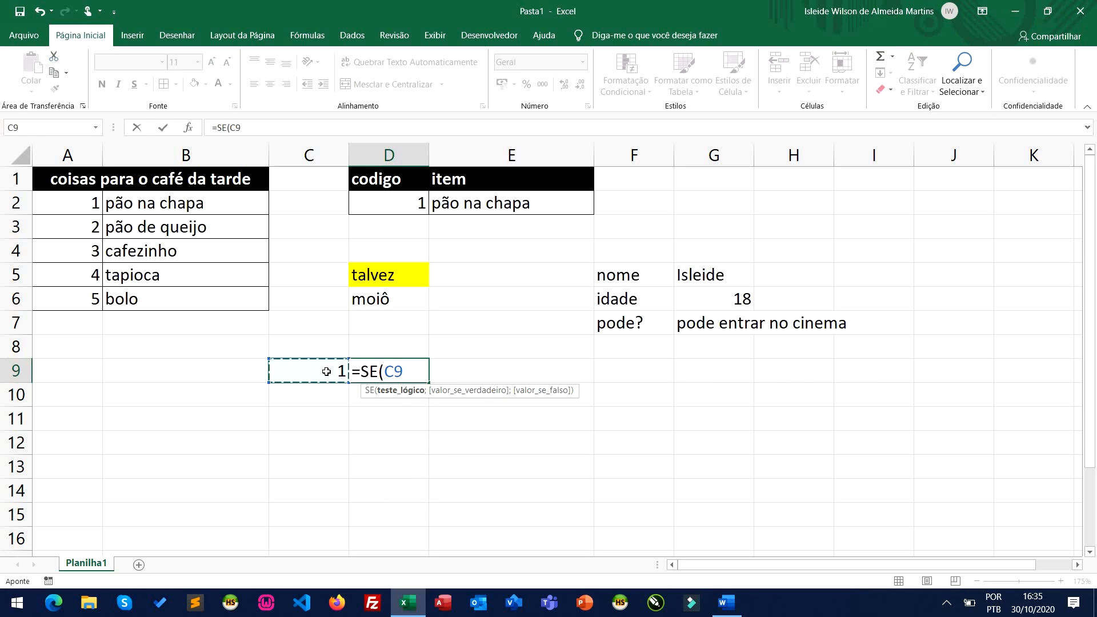
{"action": "type", "text": "=1;"}
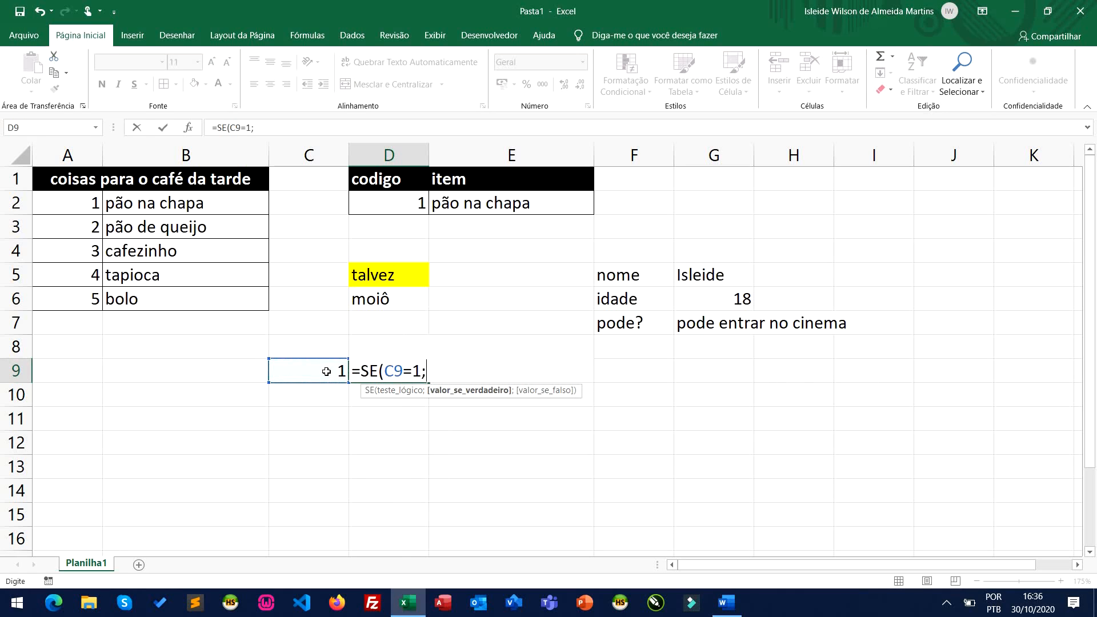
{"action": "type", "text": "\"pão na chapa\"f"}
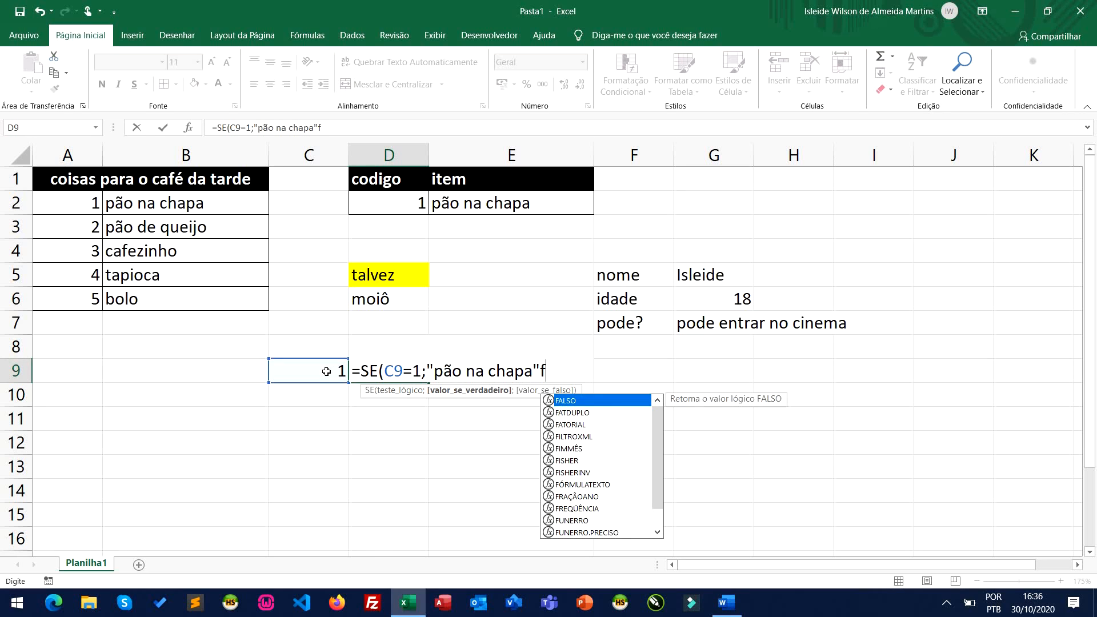
{"action": "key", "text": "BackSpace"}
{"action": "type", "text": ";"}
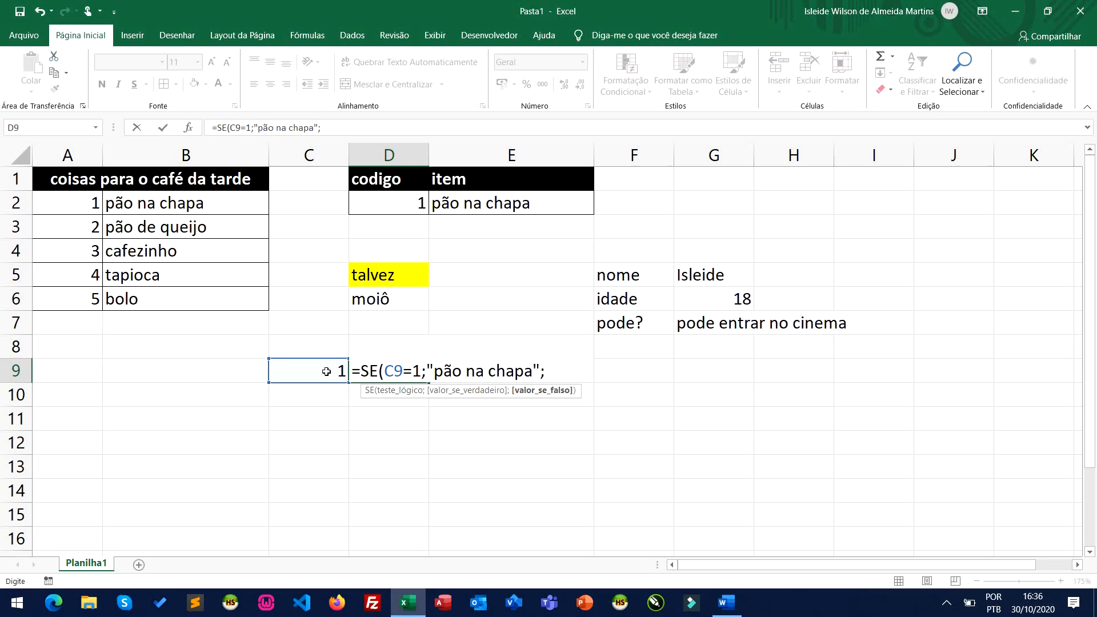
Step: Nest a second SE as the false value in D9's formula, returning "pão de queijo" when C9=2
{"action": "type", "text": "se"}
{"action": "key", "text": "Tab"}
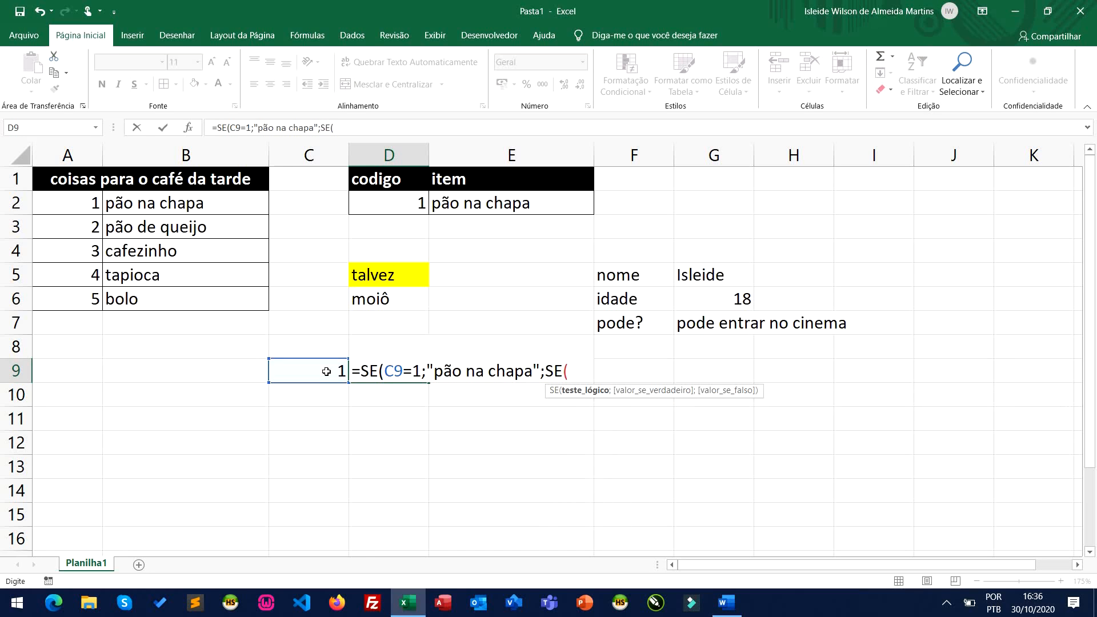
{"action": "left_click", "coordinate": [332, 374]}
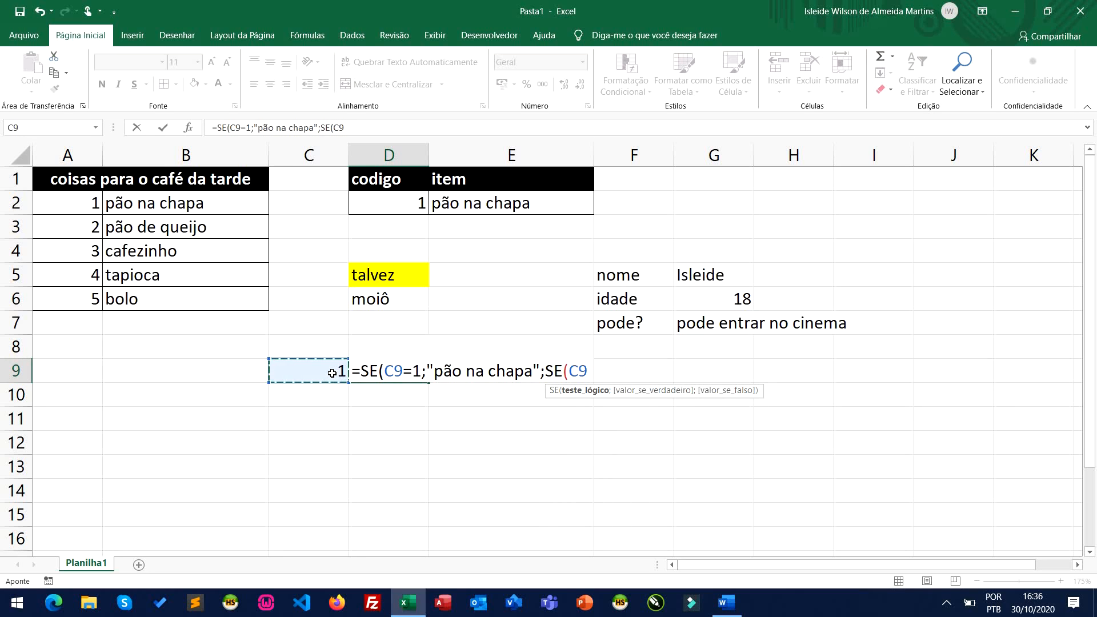
{"action": "type", "text": "=2;\""}
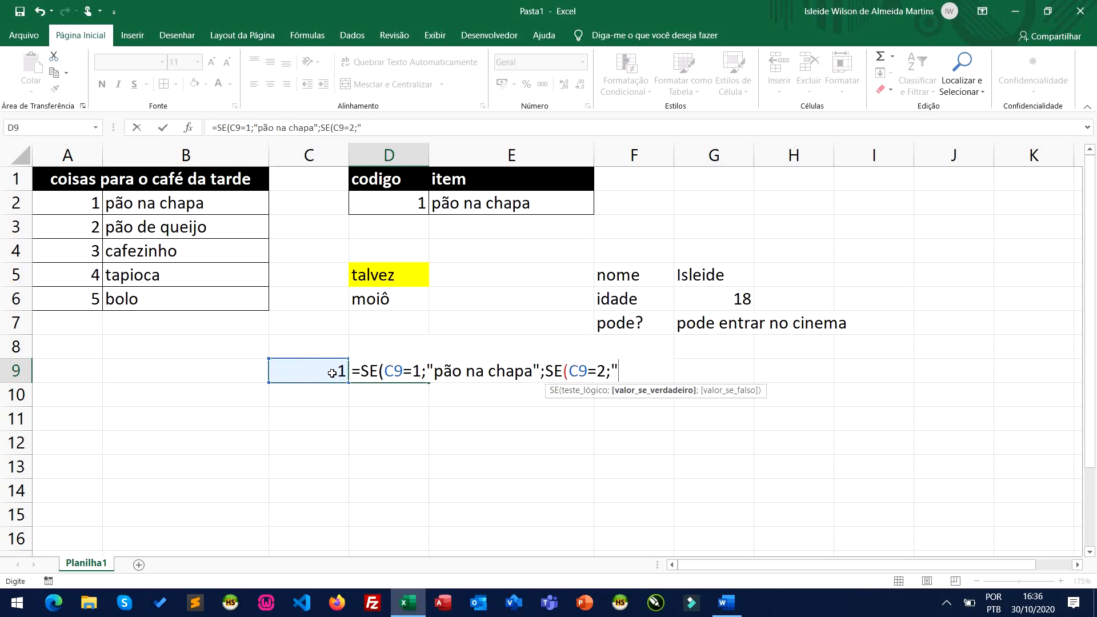
{"action": "type", "text": "pão de quei"}
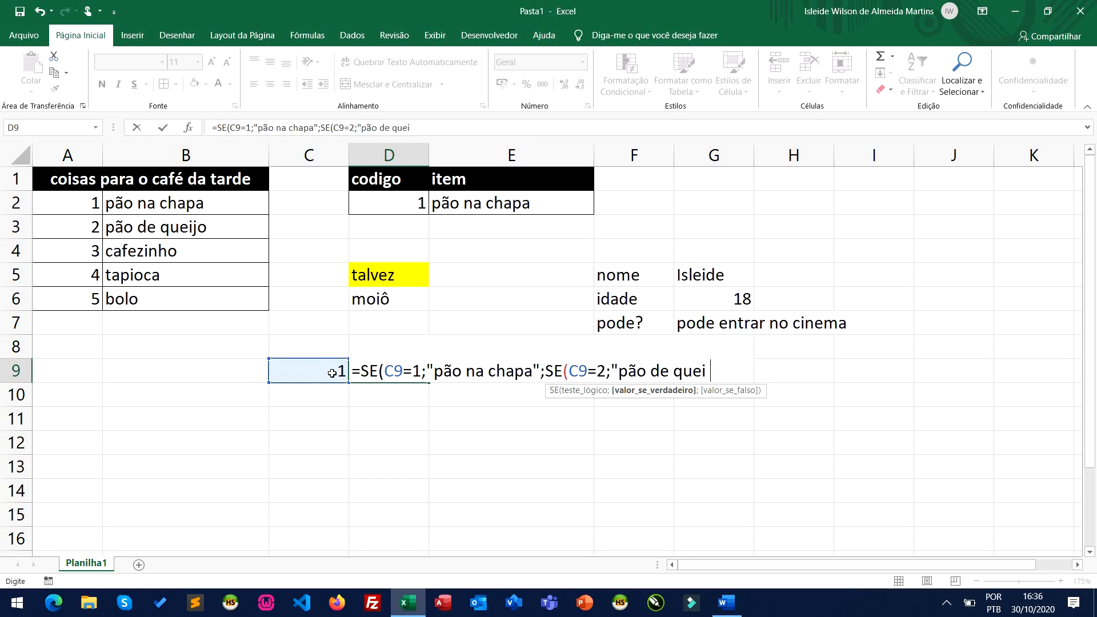
{"action": "key", "text": "BackSpace"}
{"action": "type", "text": "jo\";"}
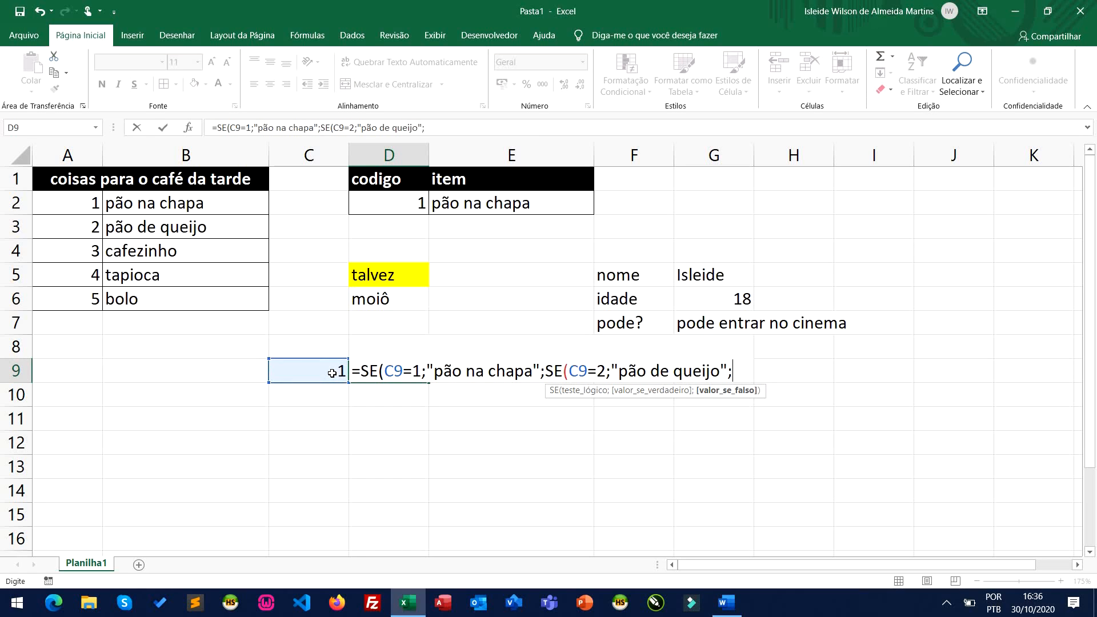
Step: Nest a third SE in D9's formula that returns "cafezinho" when C9=3
{"action": "type", "text": "se"}
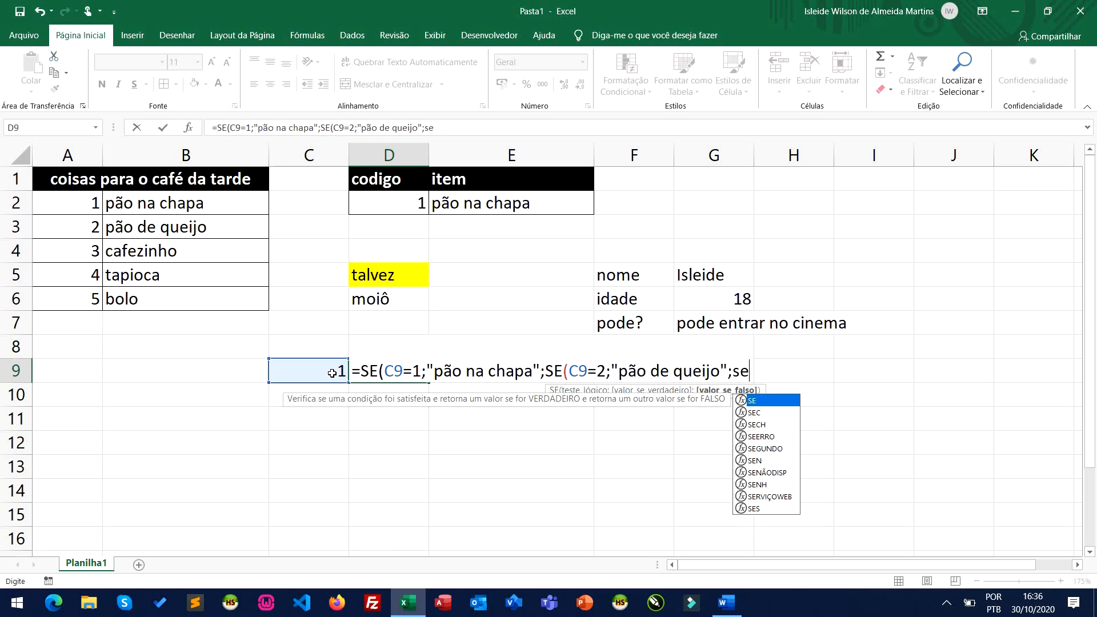
{"action": "key", "text": "Tab"}
{"action": "left_click", "coordinate": [333, 374]}
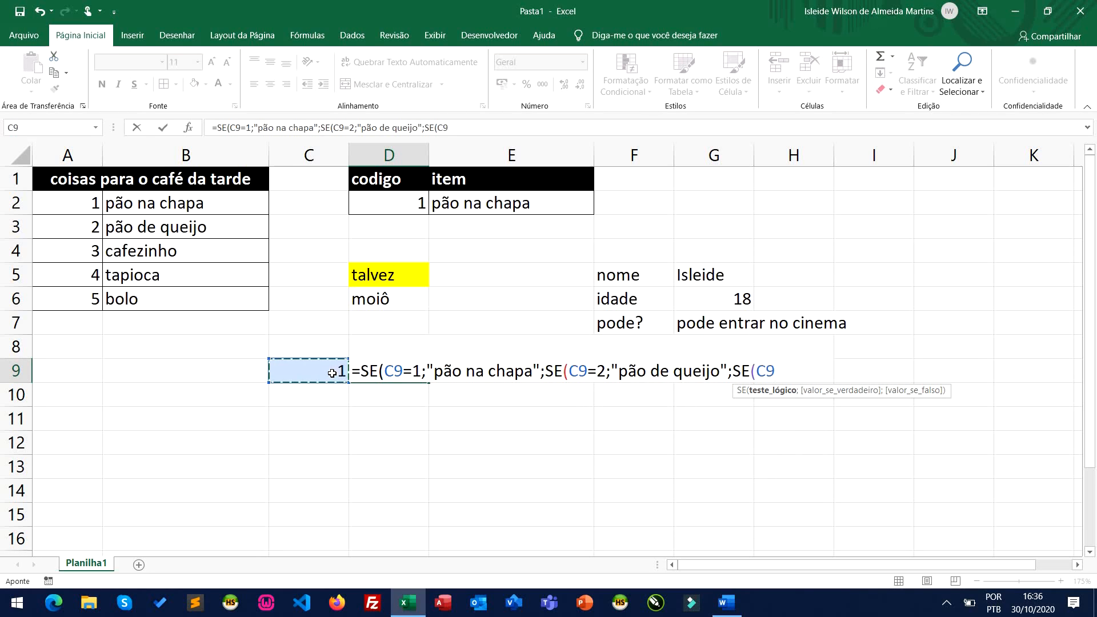
{"action": "type", "text": "="}
{"action": "type", "text": "3;"}
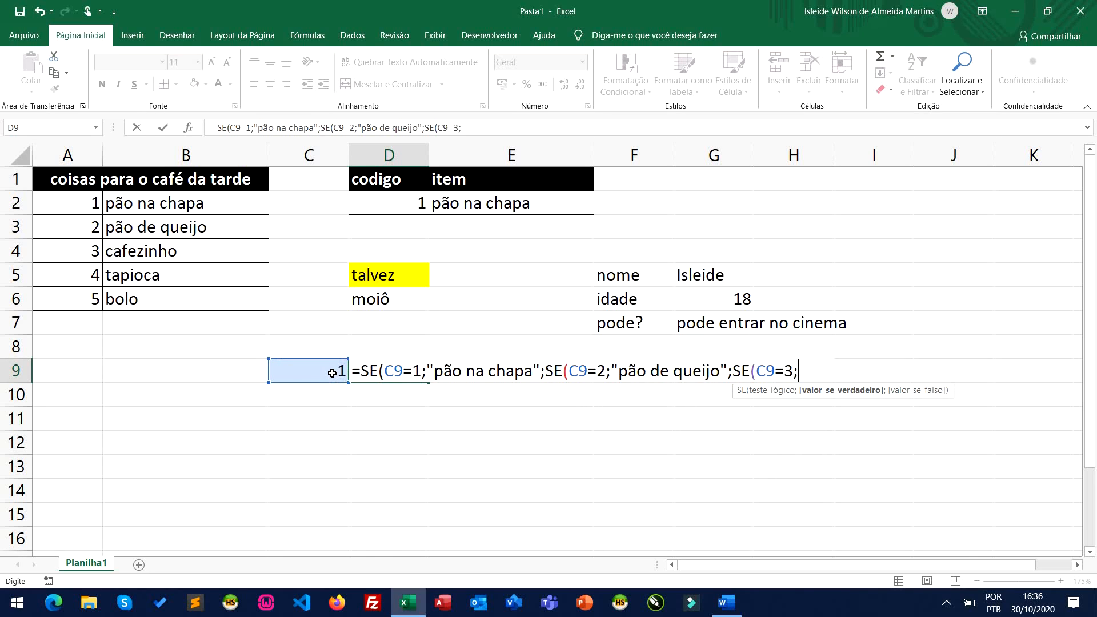
{"action": "type", "text": "\"cafezinho\";"}
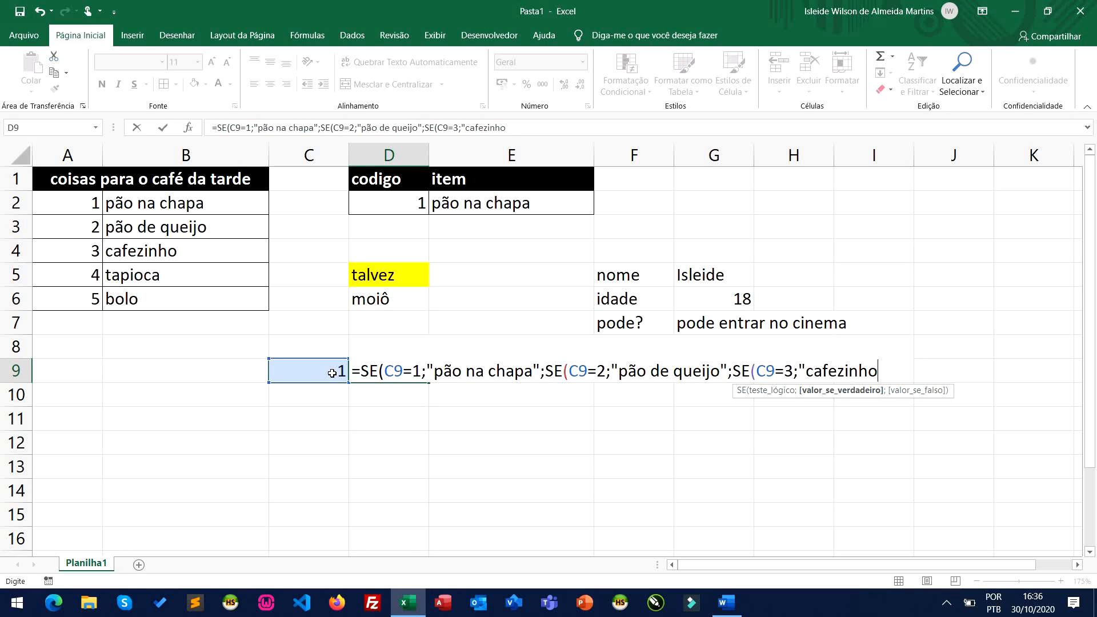